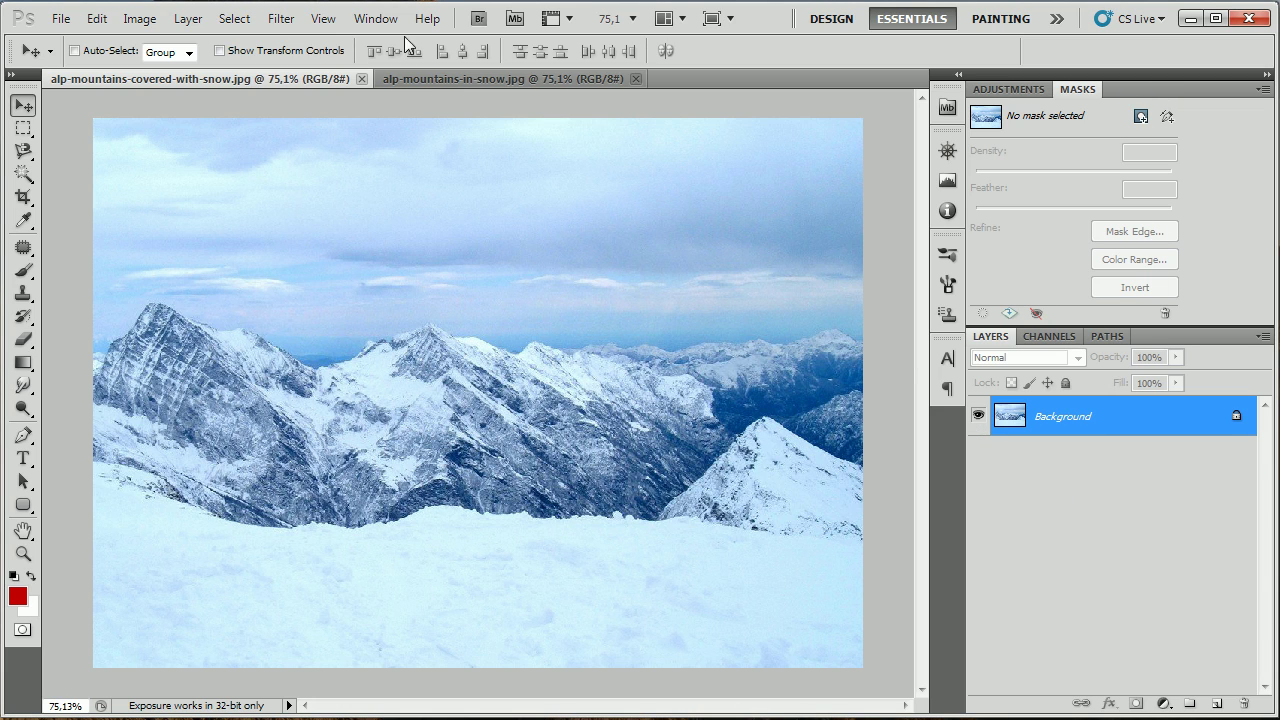
# Open the Actions panel from the Window menu and dock it beside Adjustments and Masks
pyautogui.click(376, 18)
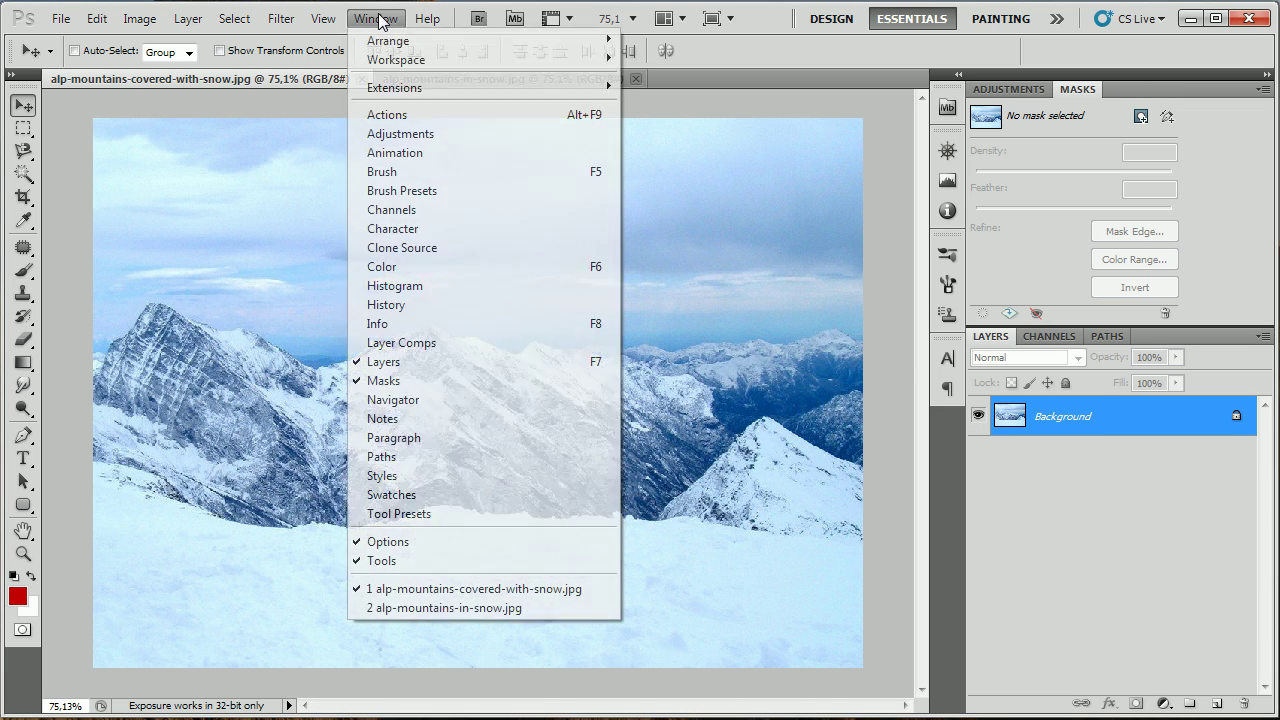
pyautogui.click(434, 113)
pyautogui.moveTo(894, 168); pyautogui.dragTo(1128, 89)
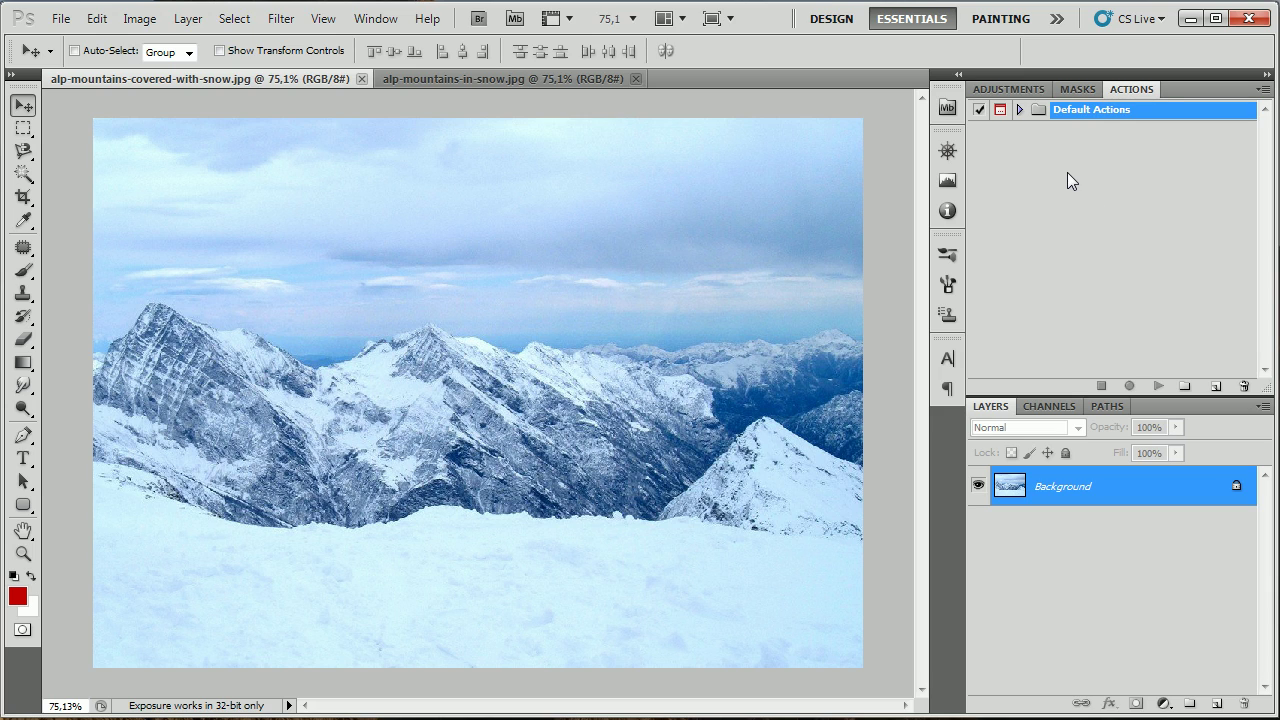
# Expand Default Actions and reveal the steps of the Sepia Toning (layer) action
pyautogui.click(1019, 109)
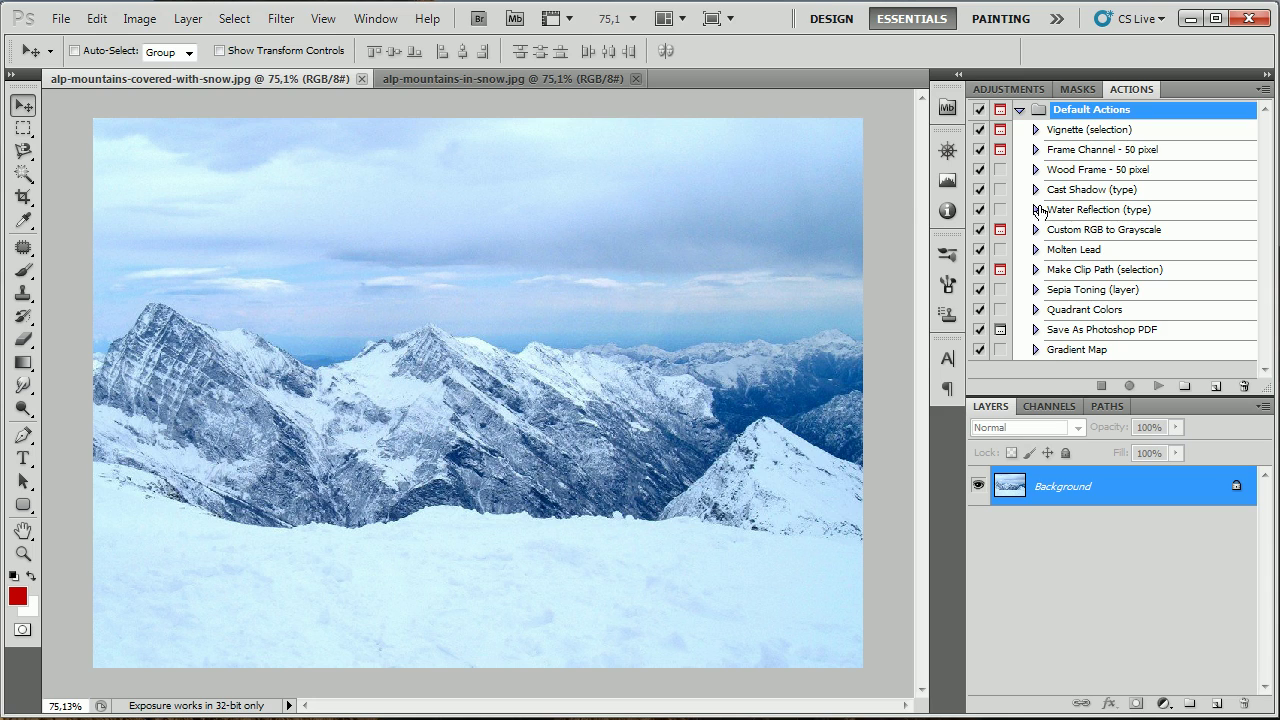
pyautogui.click(1065, 288)
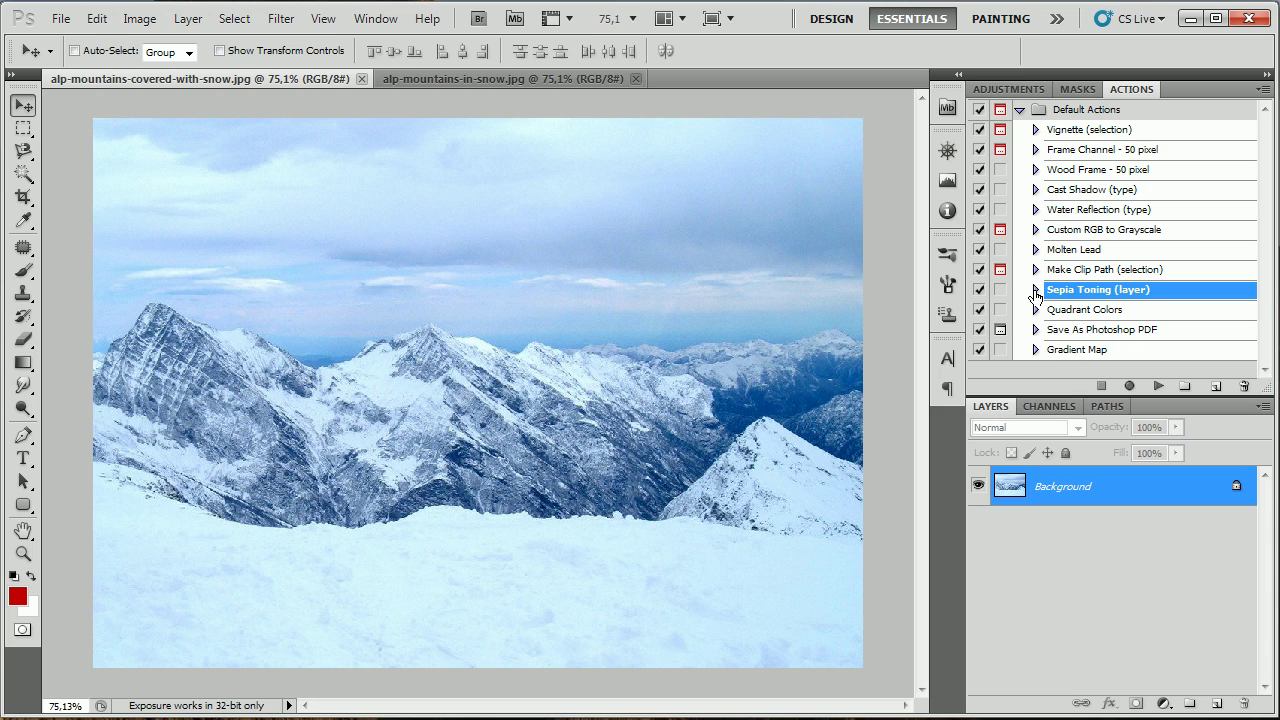
pyautogui.click(1036, 290)
pyautogui.scroll(-3, 1036, 294)
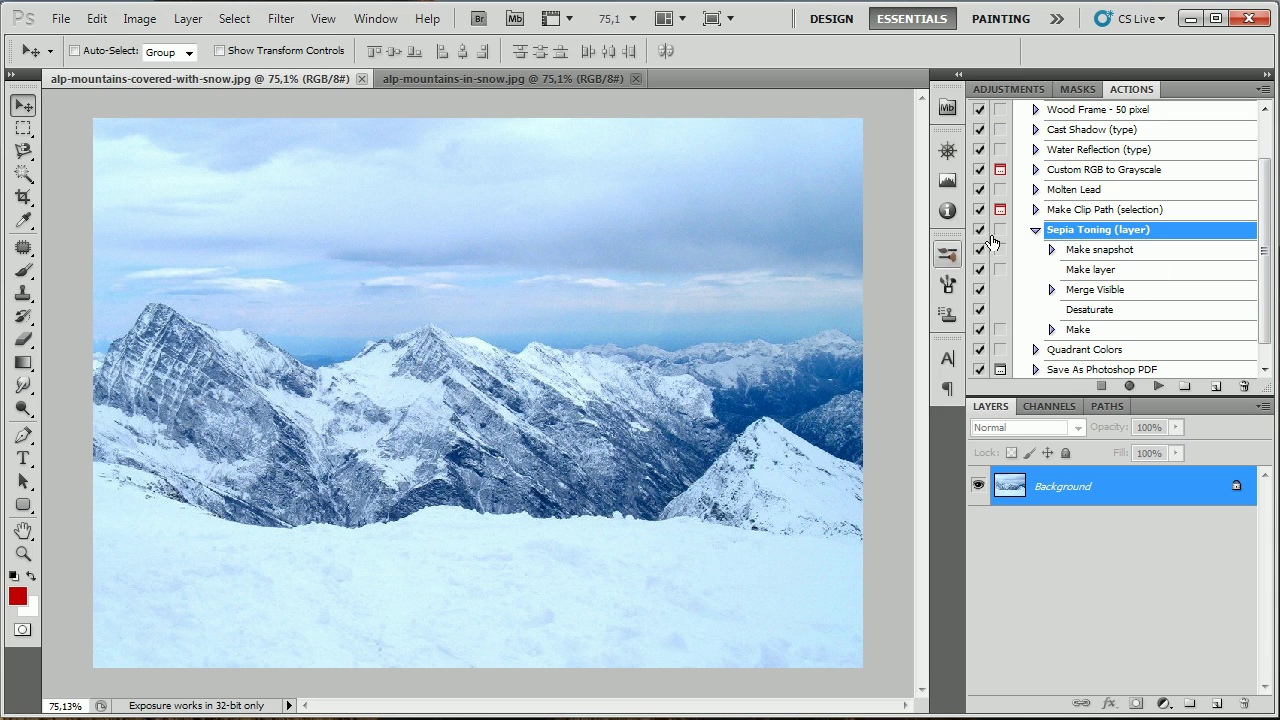
pyautogui.scroll(-1, 1134, 271)
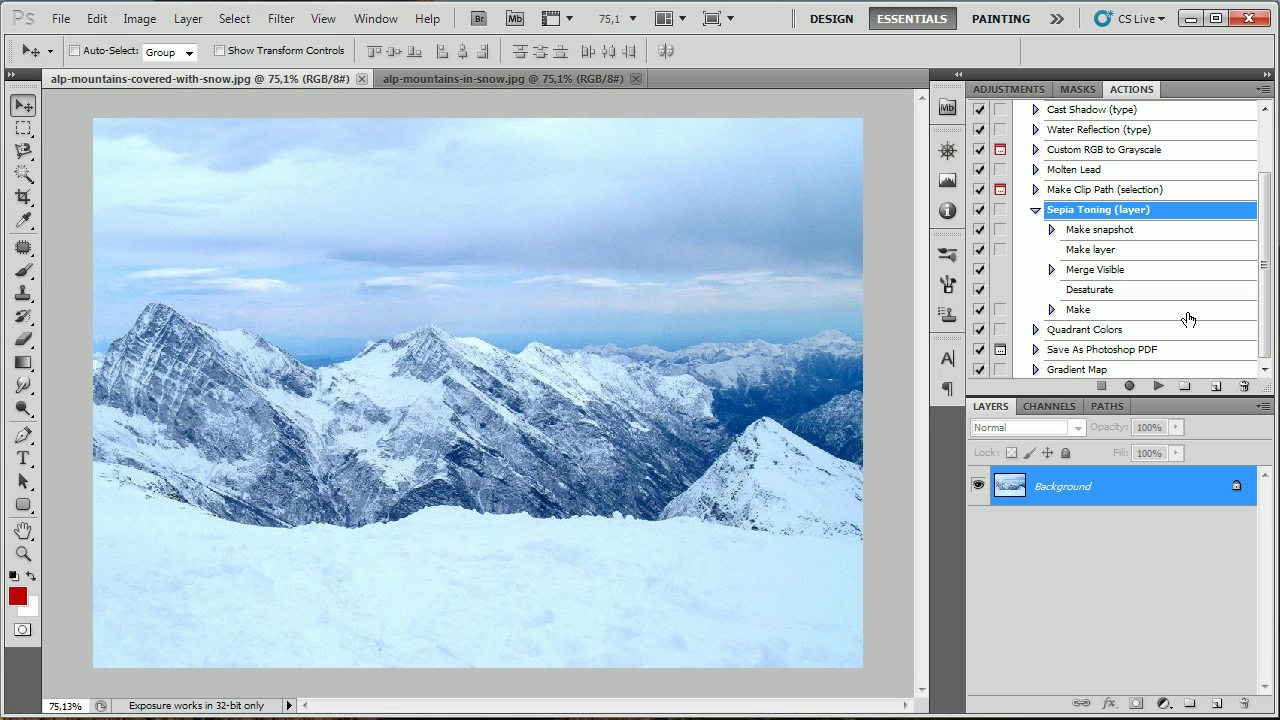
# Collapse Sepia Toning (layer) and play it to turn the mountain photo sepia
pyautogui.click(1036, 210)
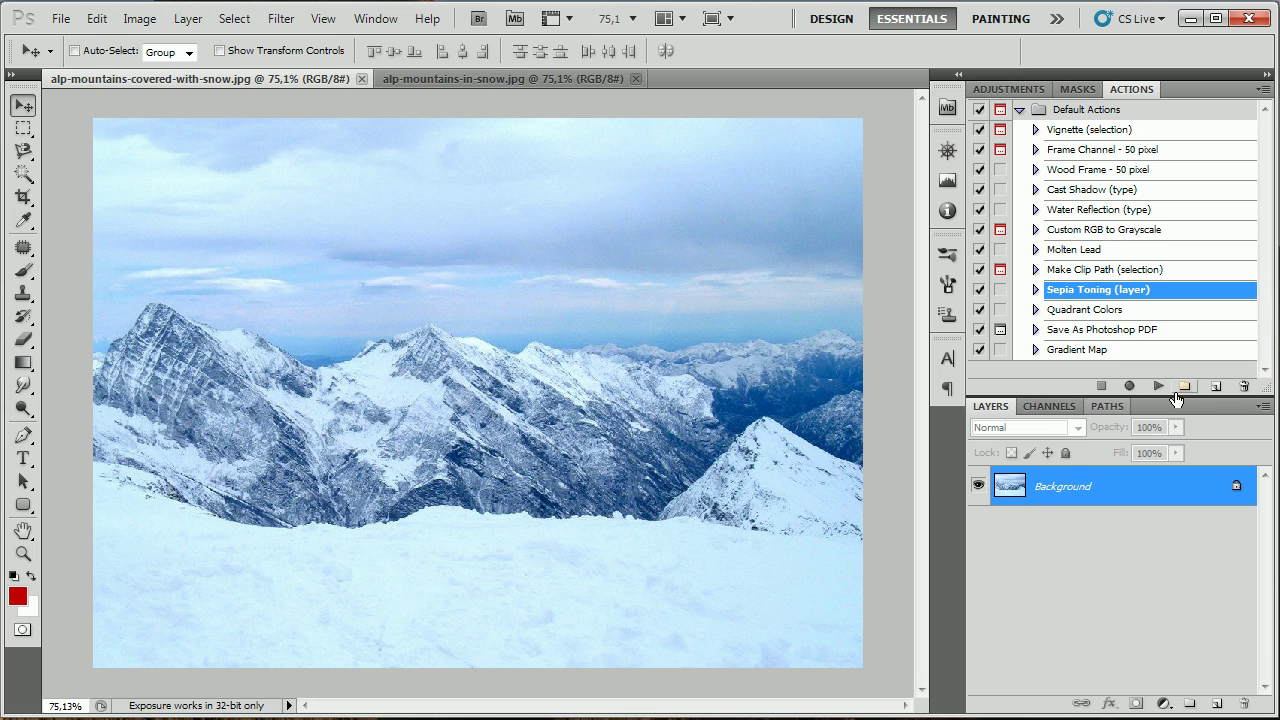
pyautogui.click(1158, 386)
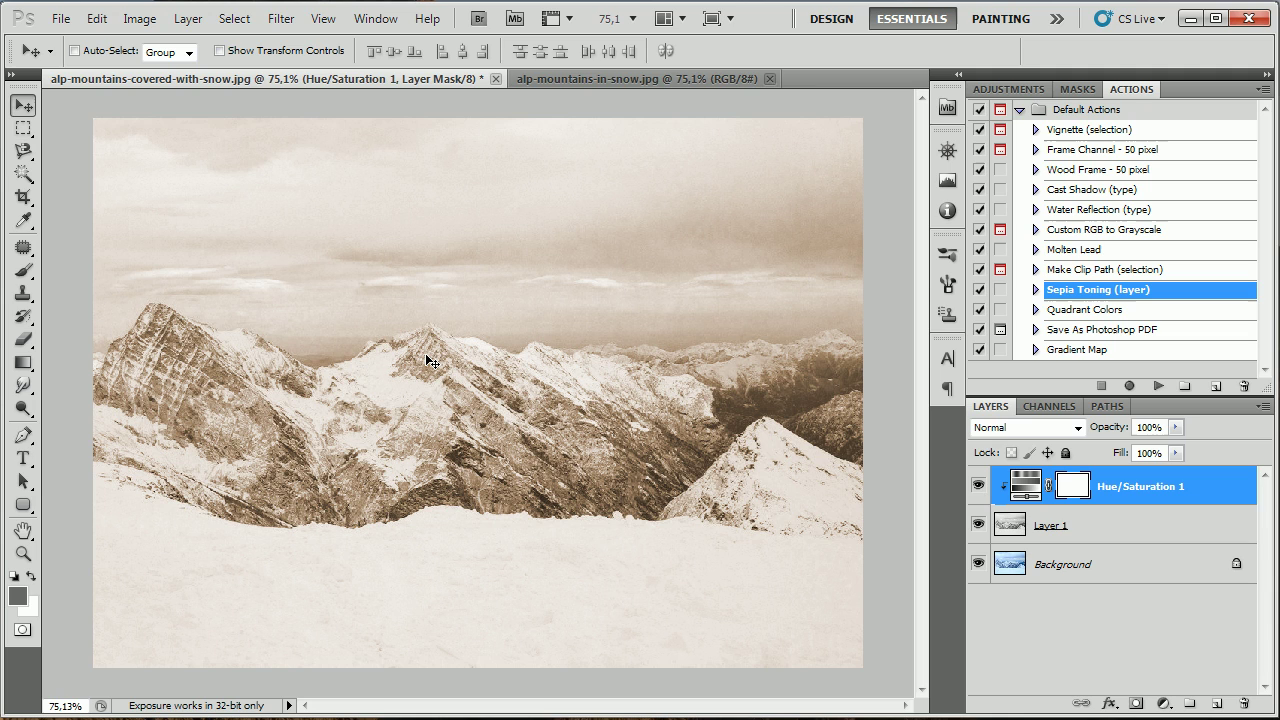
# Revert the photo to its original state, collapse Default Actions, and switch between both Alps documents
pyautogui.click(60, 18)
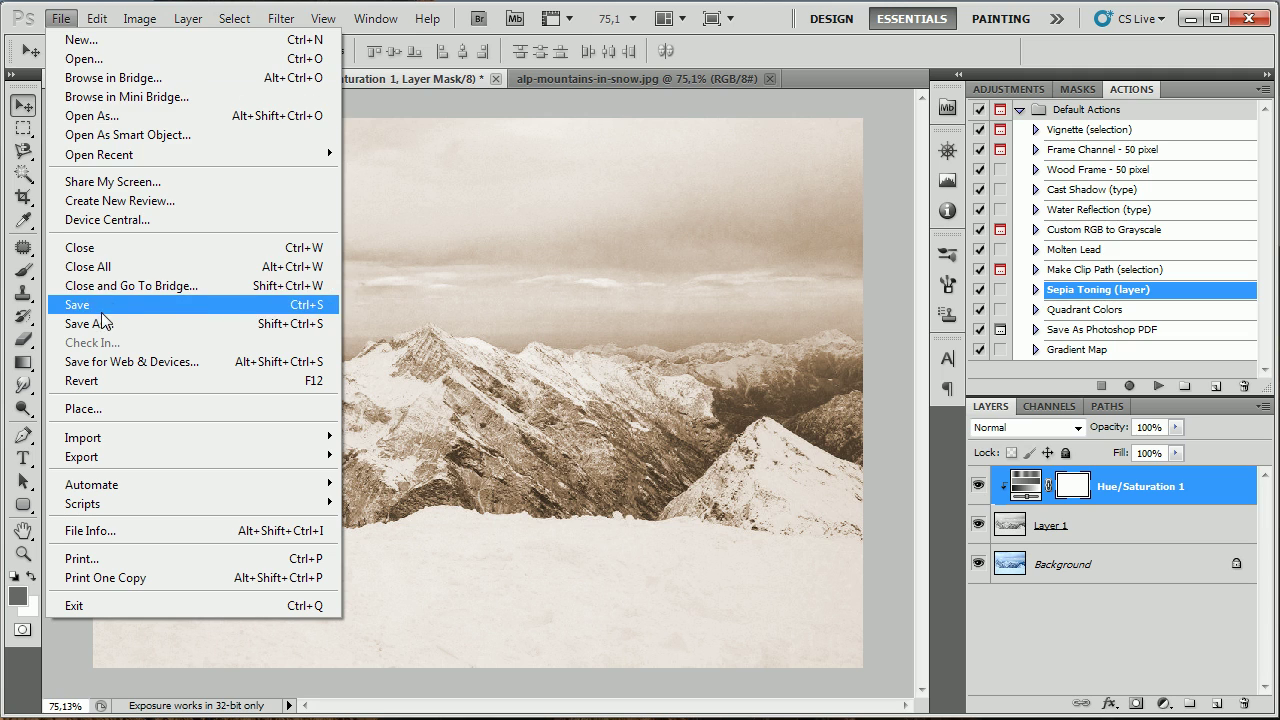
pyautogui.click(90, 380)
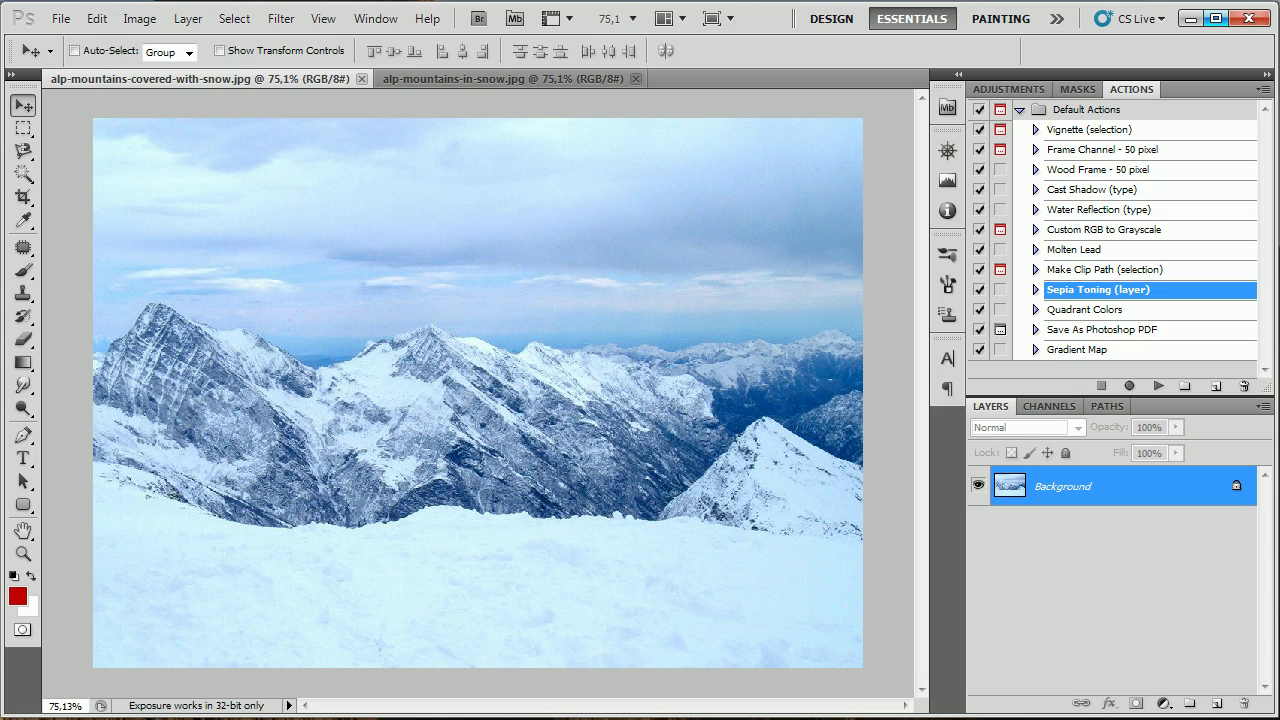
pyautogui.click(1018, 111)
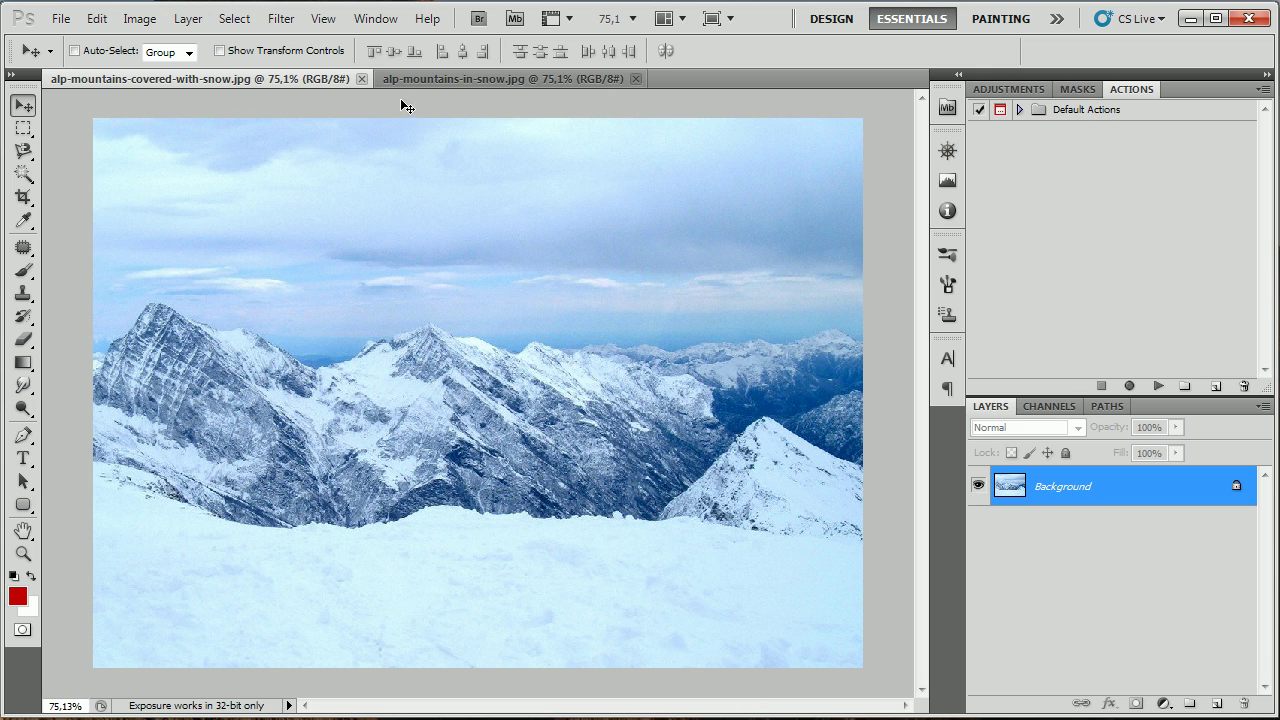
pyautogui.click(448, 81)
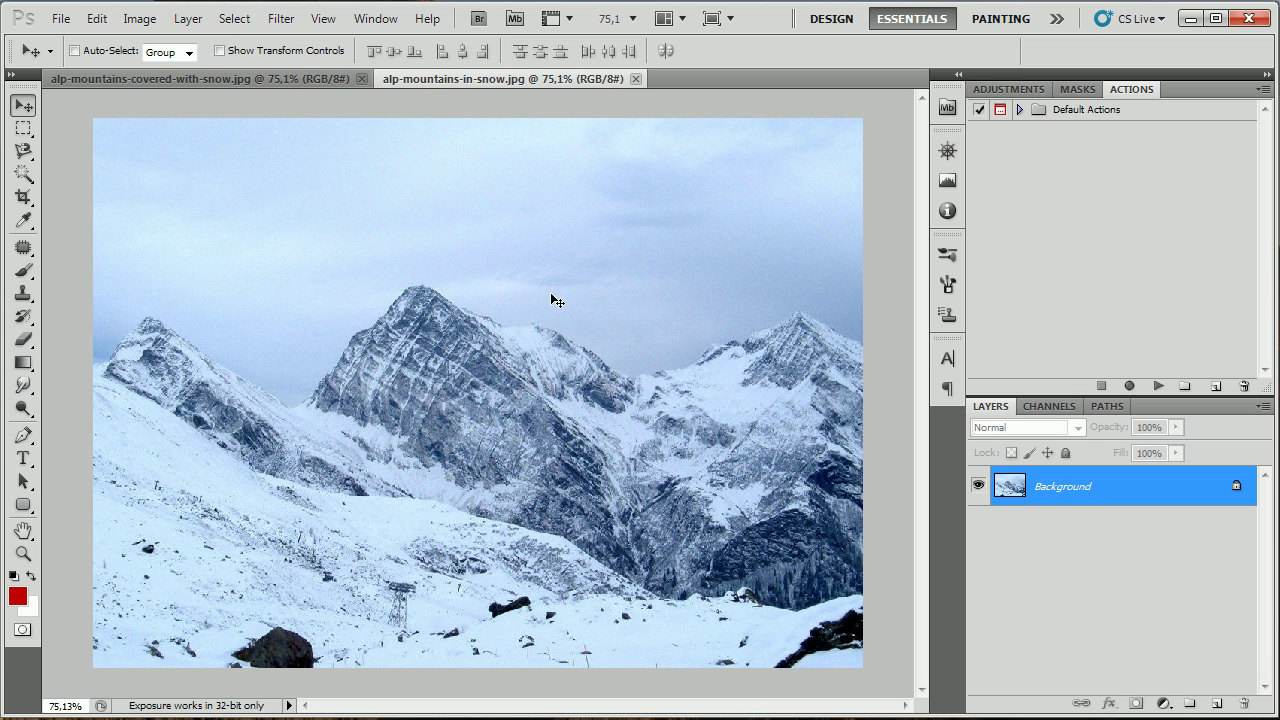
pyautogui.click(272, 74)
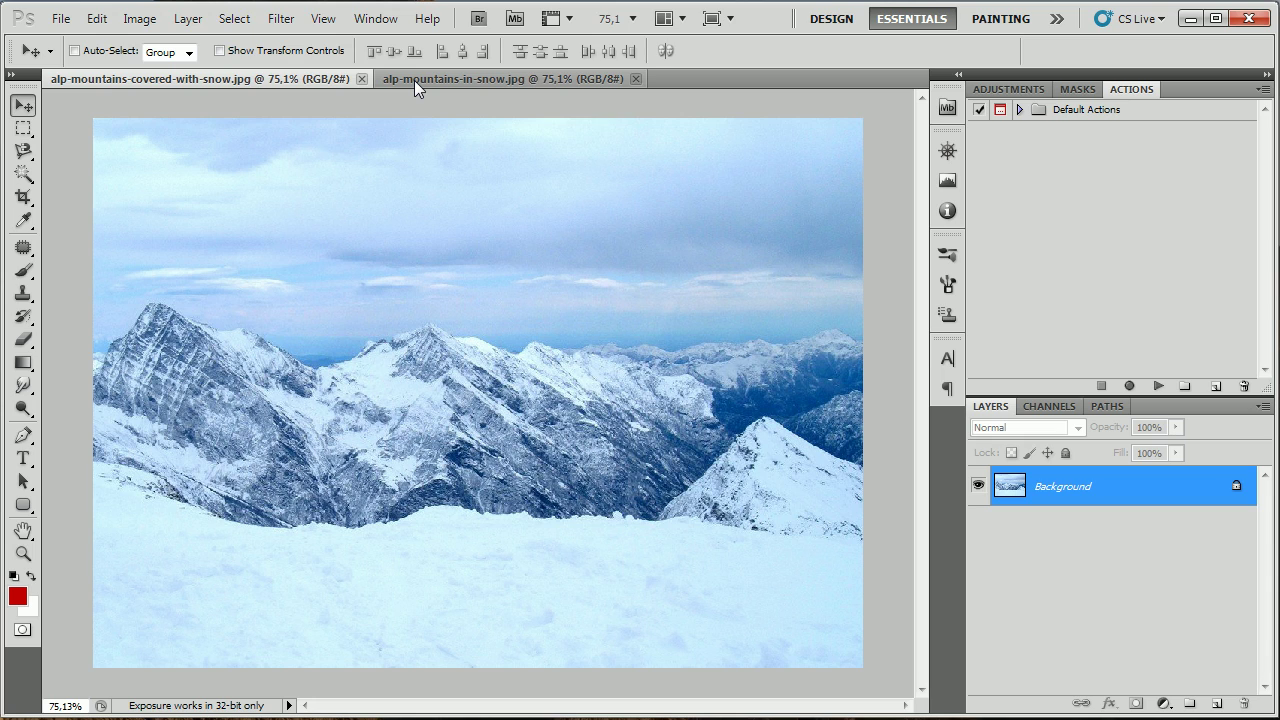
# Create a new action set named 'My Actions' below Default Actions
pyautogui.click(1128, 112)
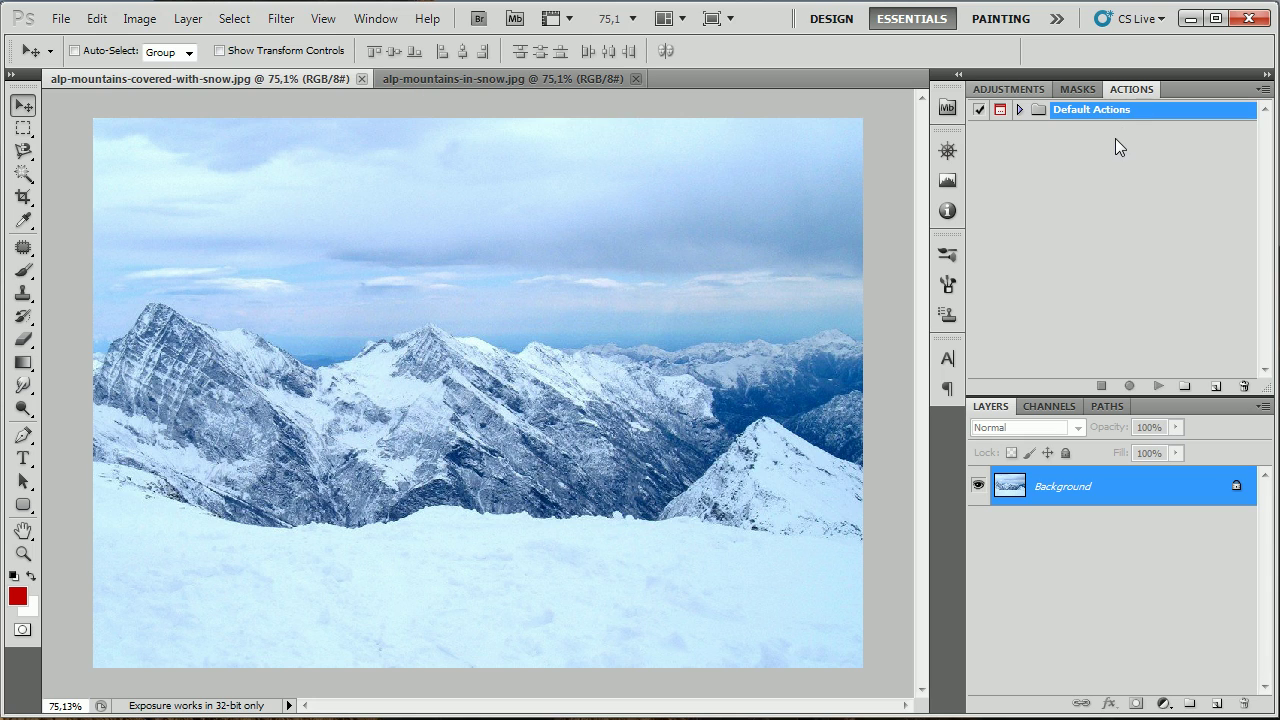
pyautogui.click(1185, 387)
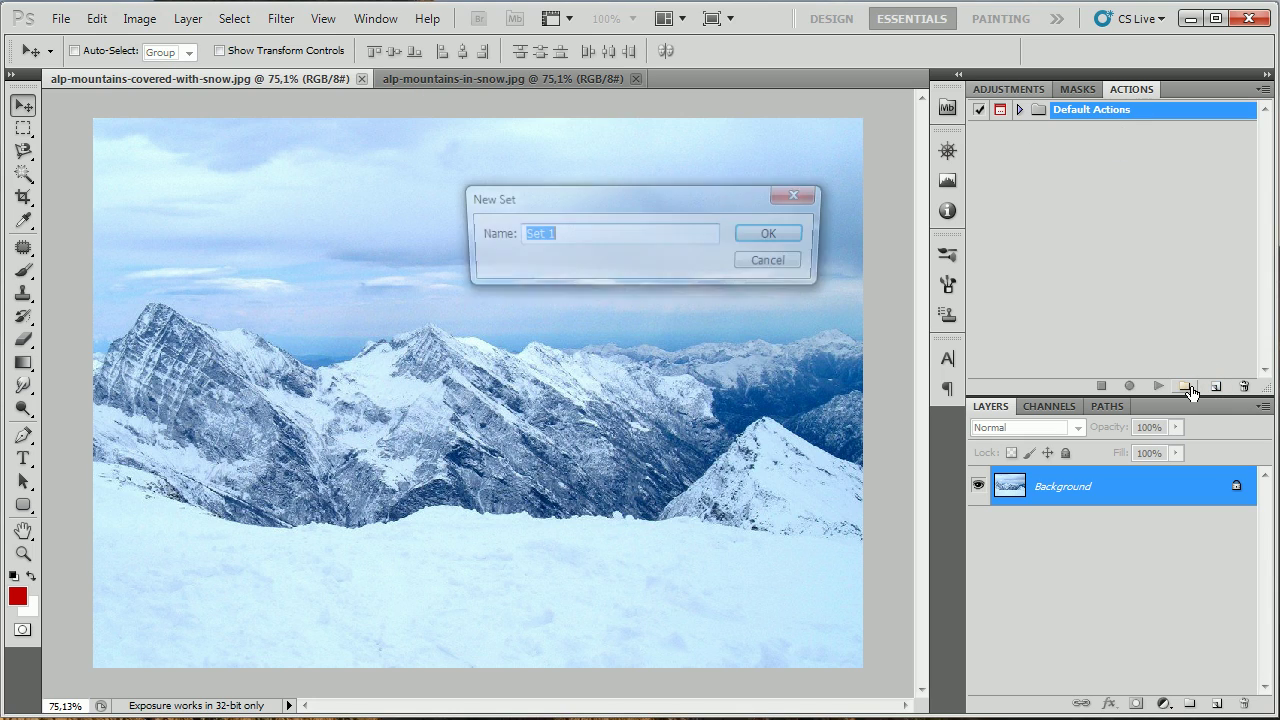
pyautogui.write('My Actions')
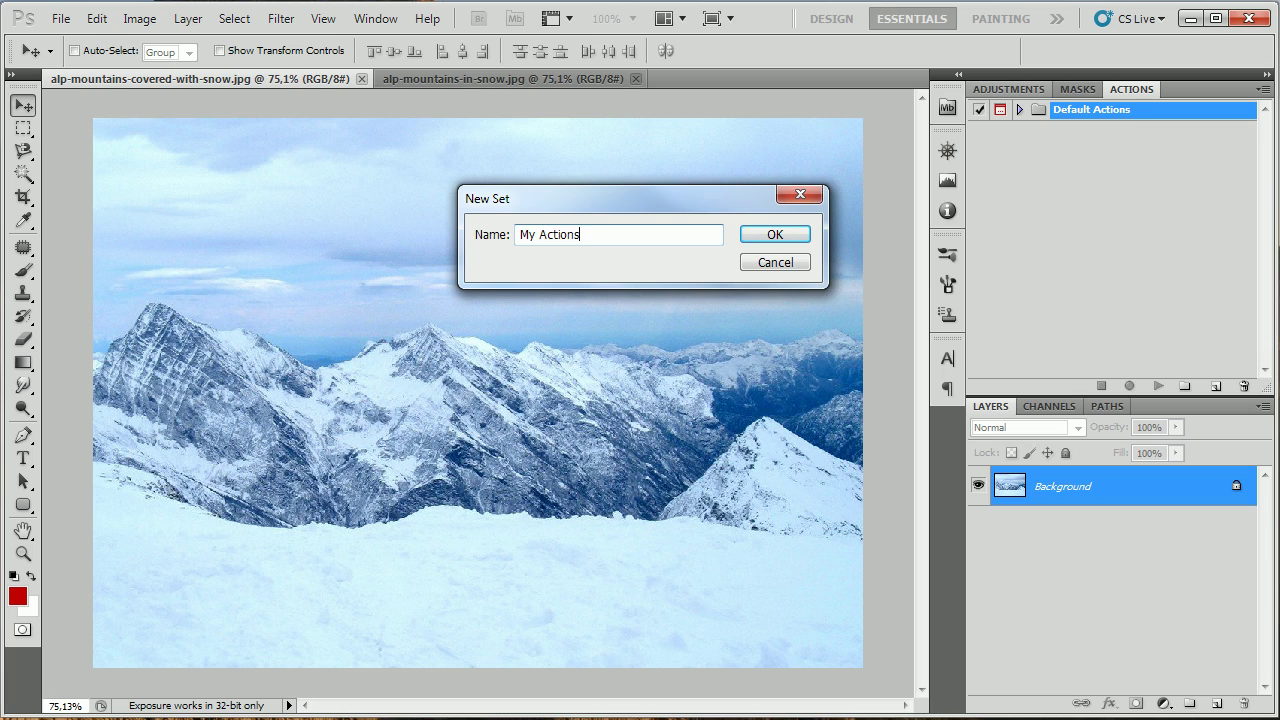
pyautogui.press('Return')
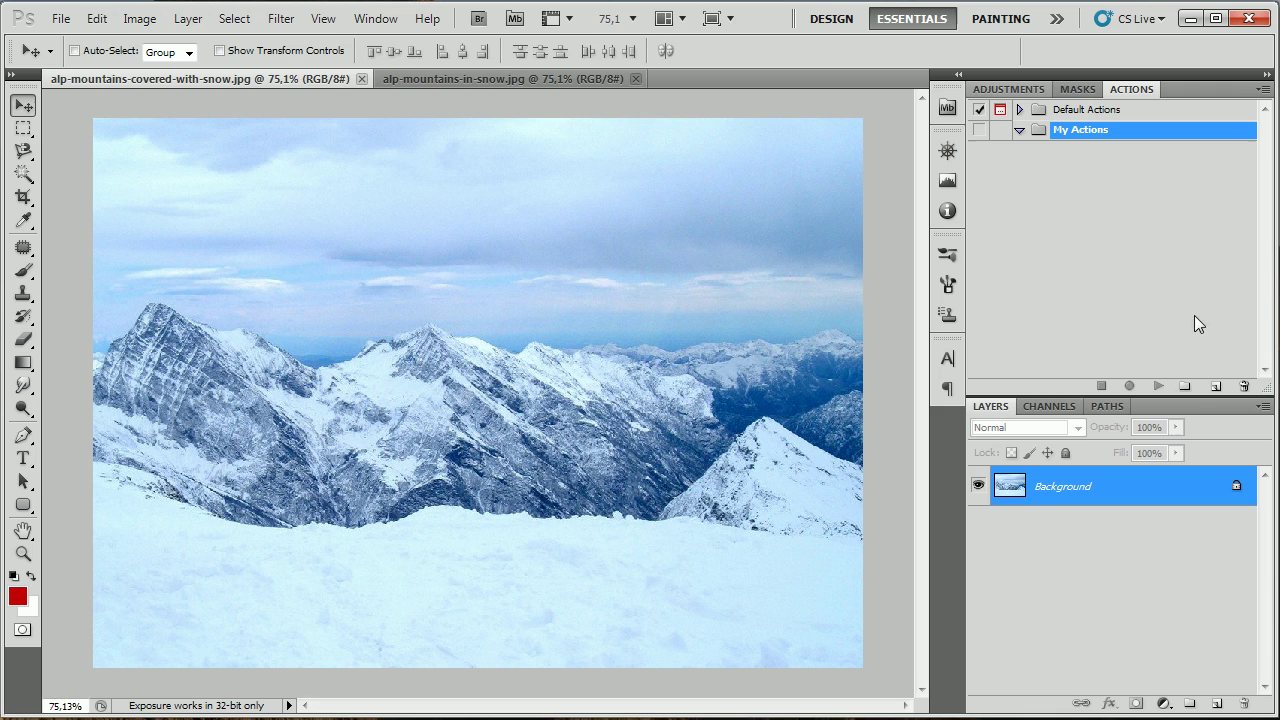
# Create the action 'custom action 1' in the My Actions set and start recording
pyautogui.click(1216, 388)
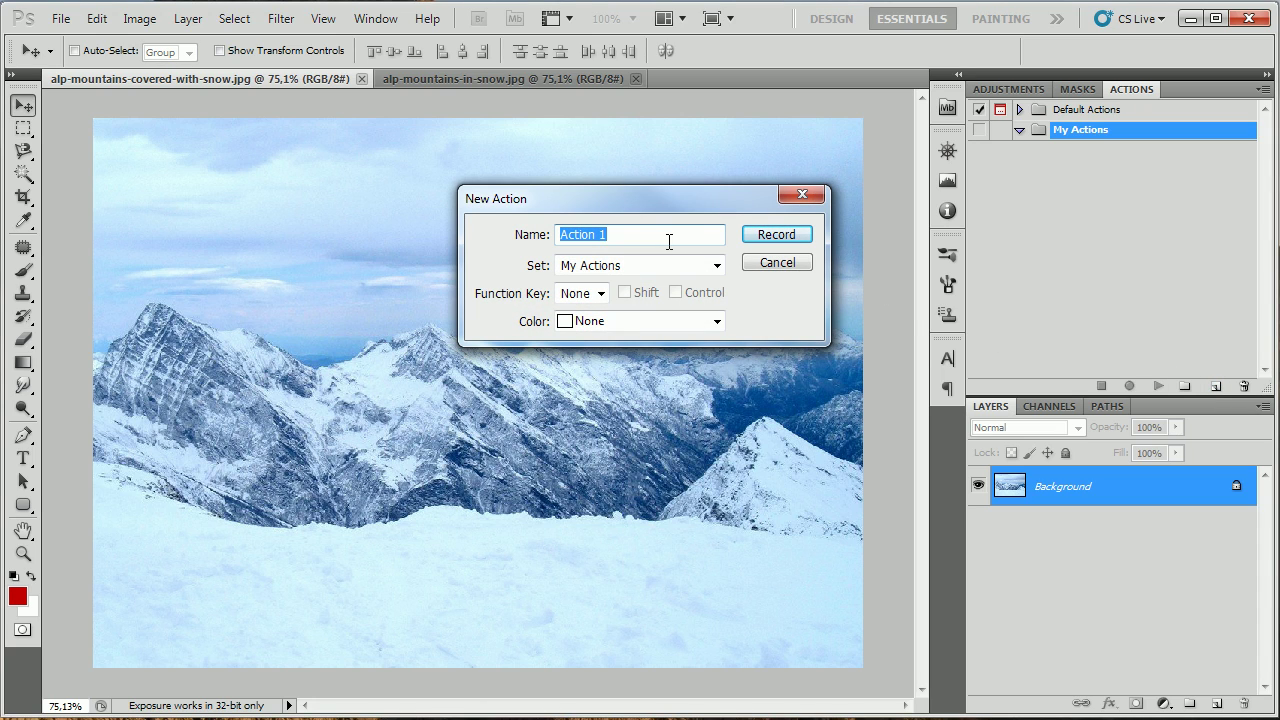
pyautogui.write('custom actions ')
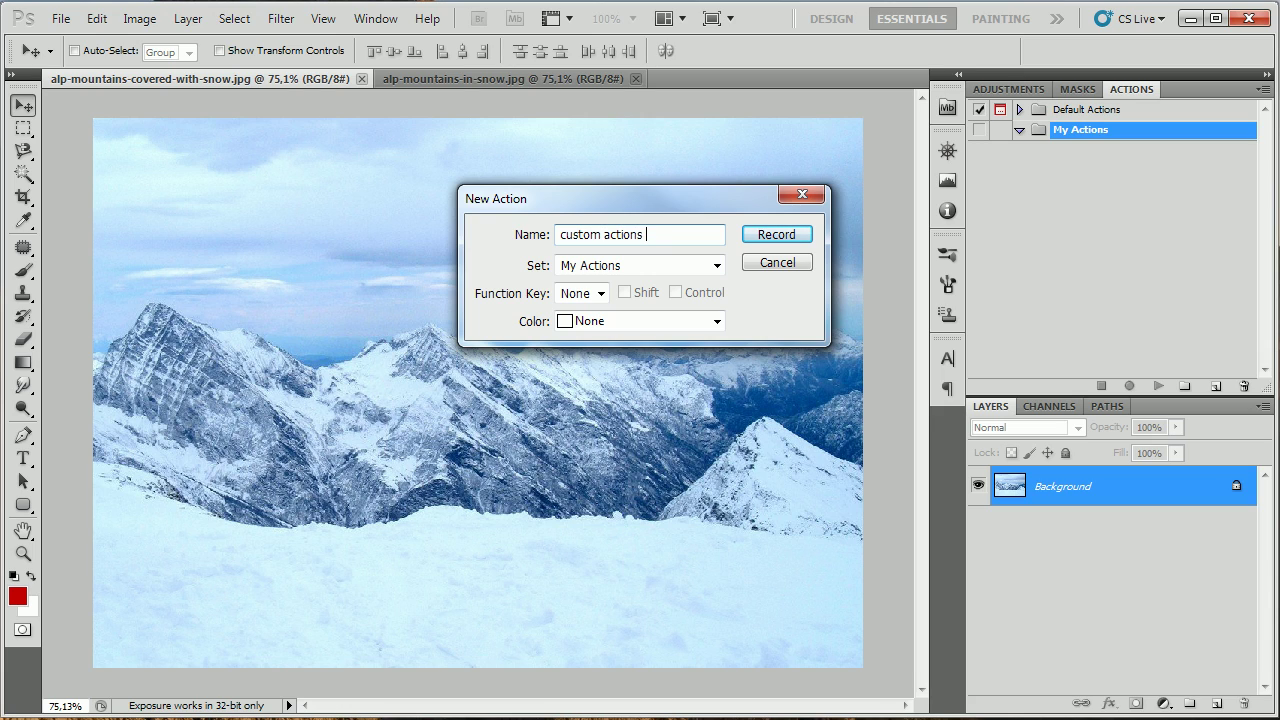
pyautogui.write('1')
pyautogui.press('BackSpace')
pyautogui.write('1')
pyautogui.click(772, 240)
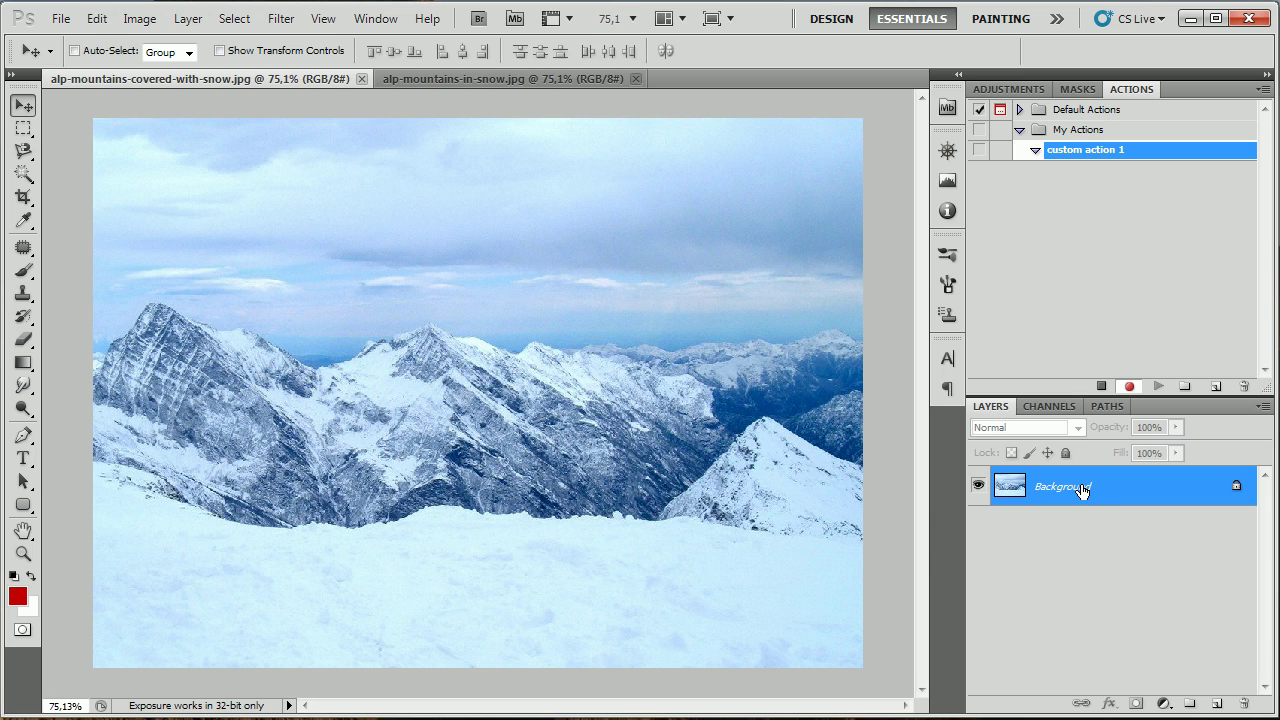
# Copy the image to Layer 1, delete the Background layer, and duplicate Layer 1 into Layer 1 copy
pyautogui.hotkey('ctrl', 'j')
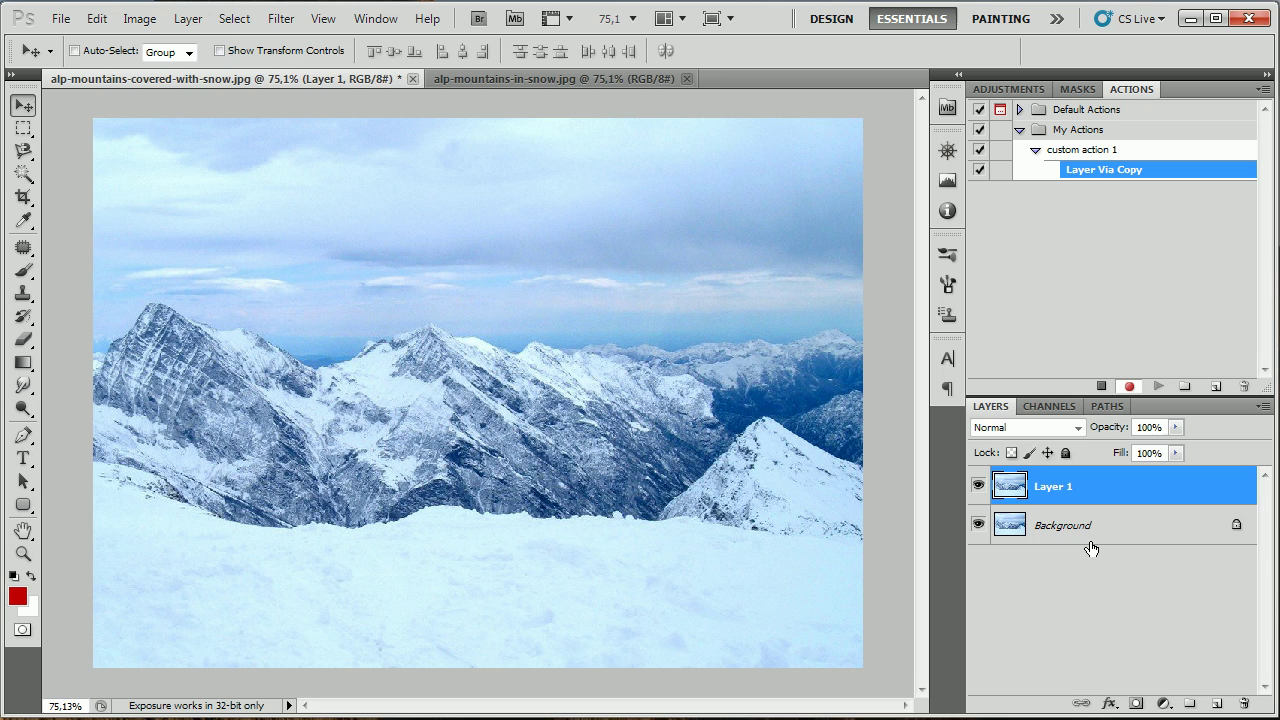
pyautogui.rightClick(1091, 542)
pyautogui.click(1181, 607)
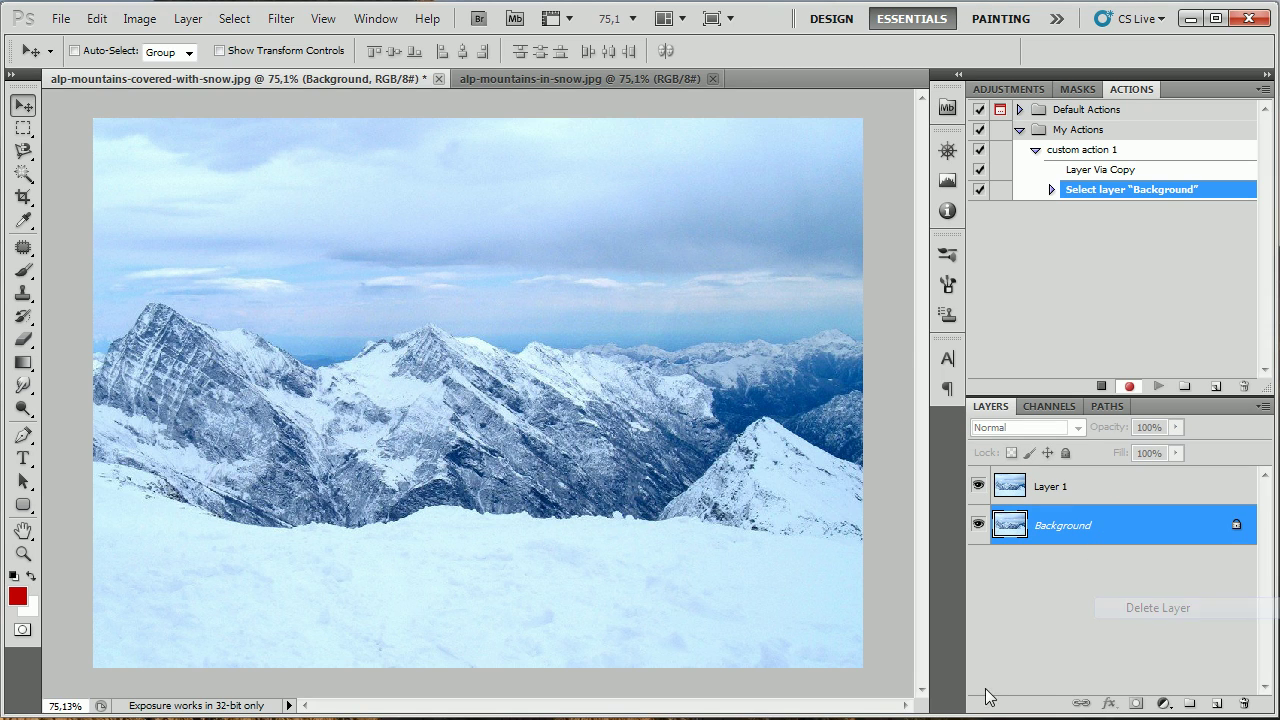
pyautogui.click(634, 290)
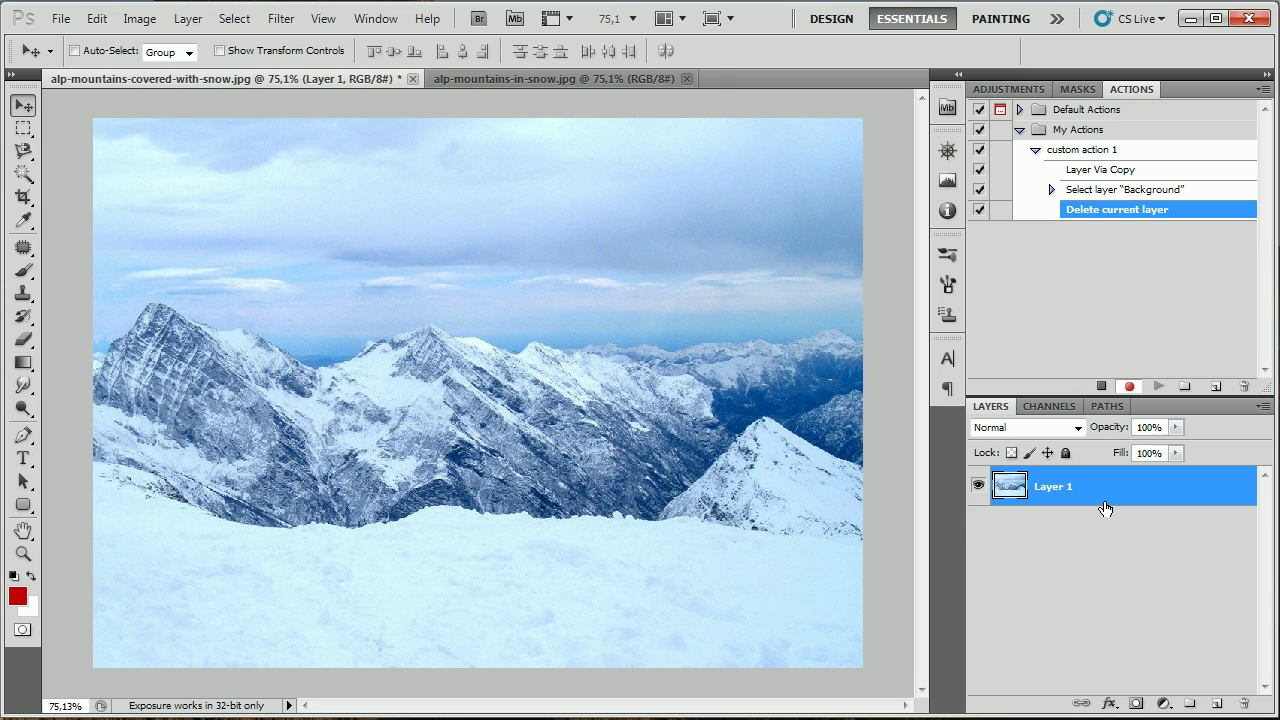
pyautogui.hotkey('ctrl', 'j')
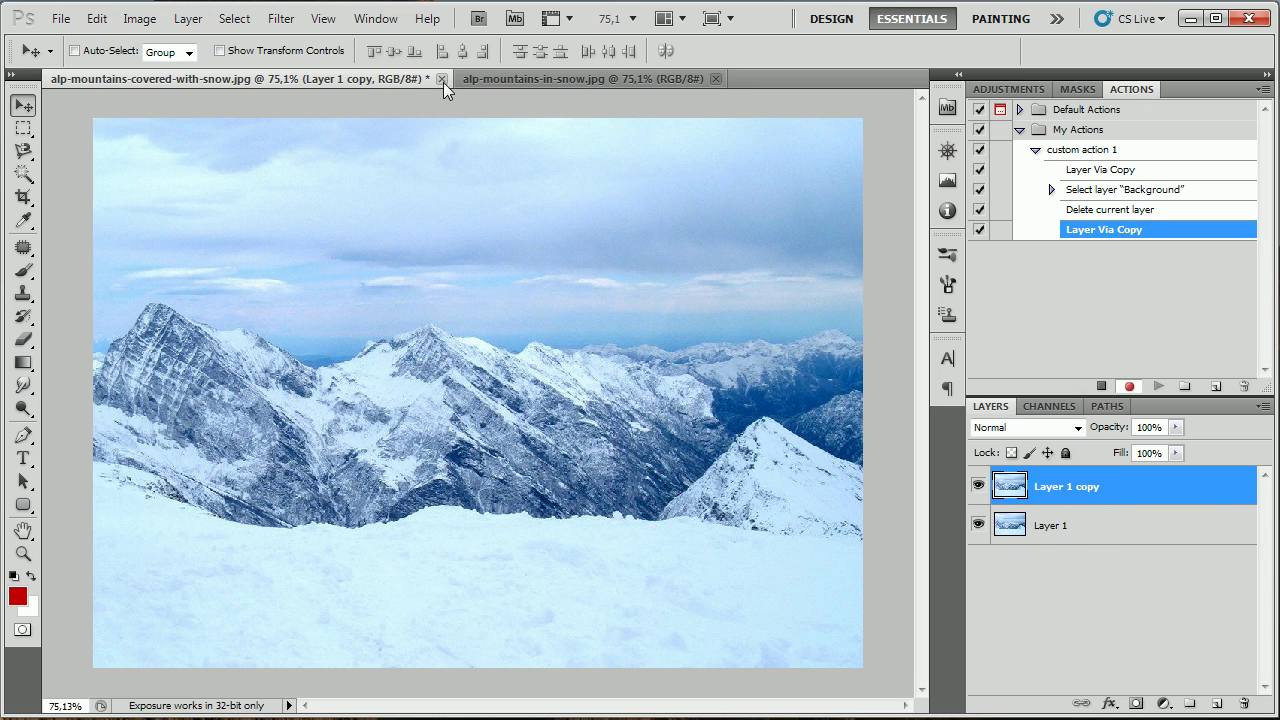
# Apply Surface Blur with radius 9 and threshold 28 to Layer 1 copy
pyautogui.click(287, 24)
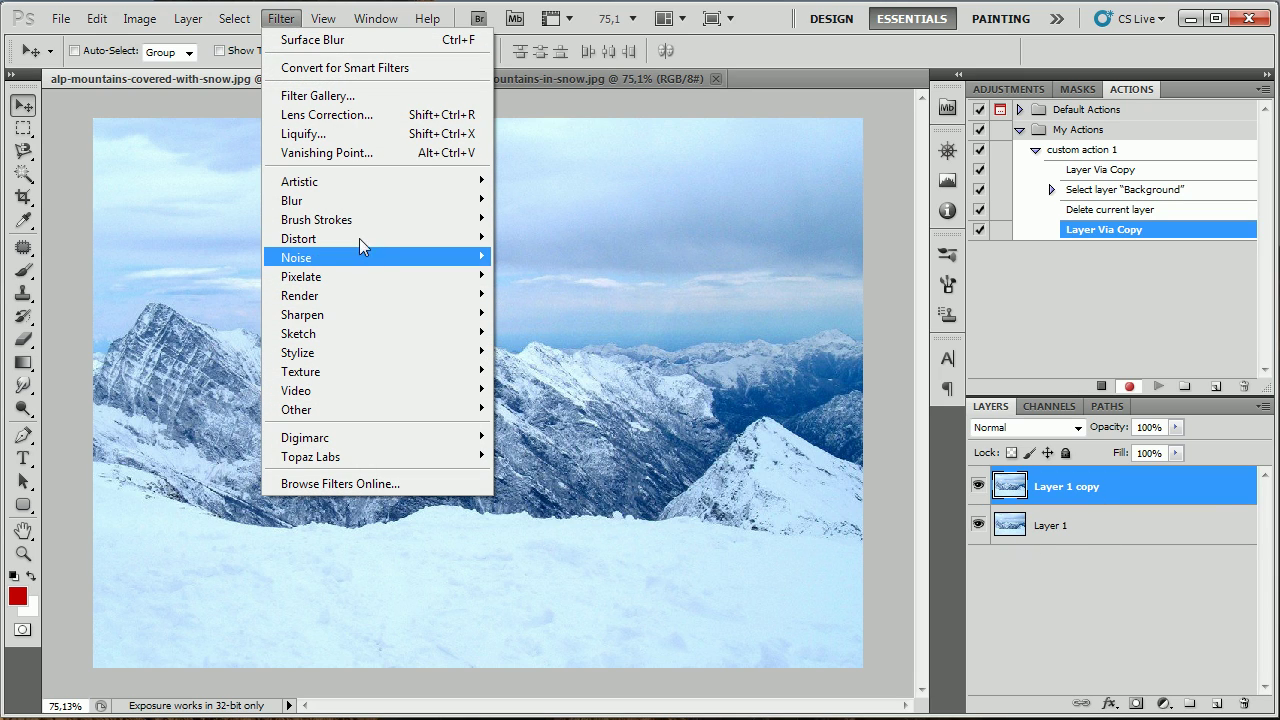
pyautogui.moveTo(414, 200)
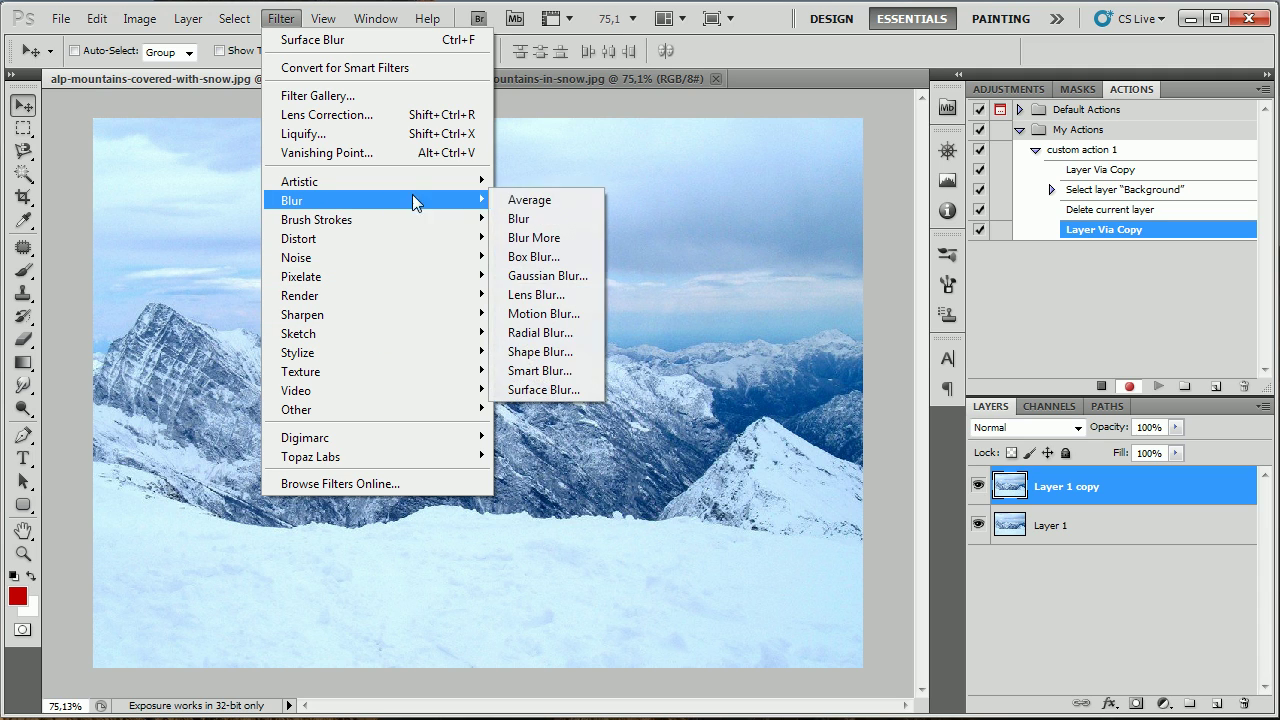
pyautogui.click(592, 393)
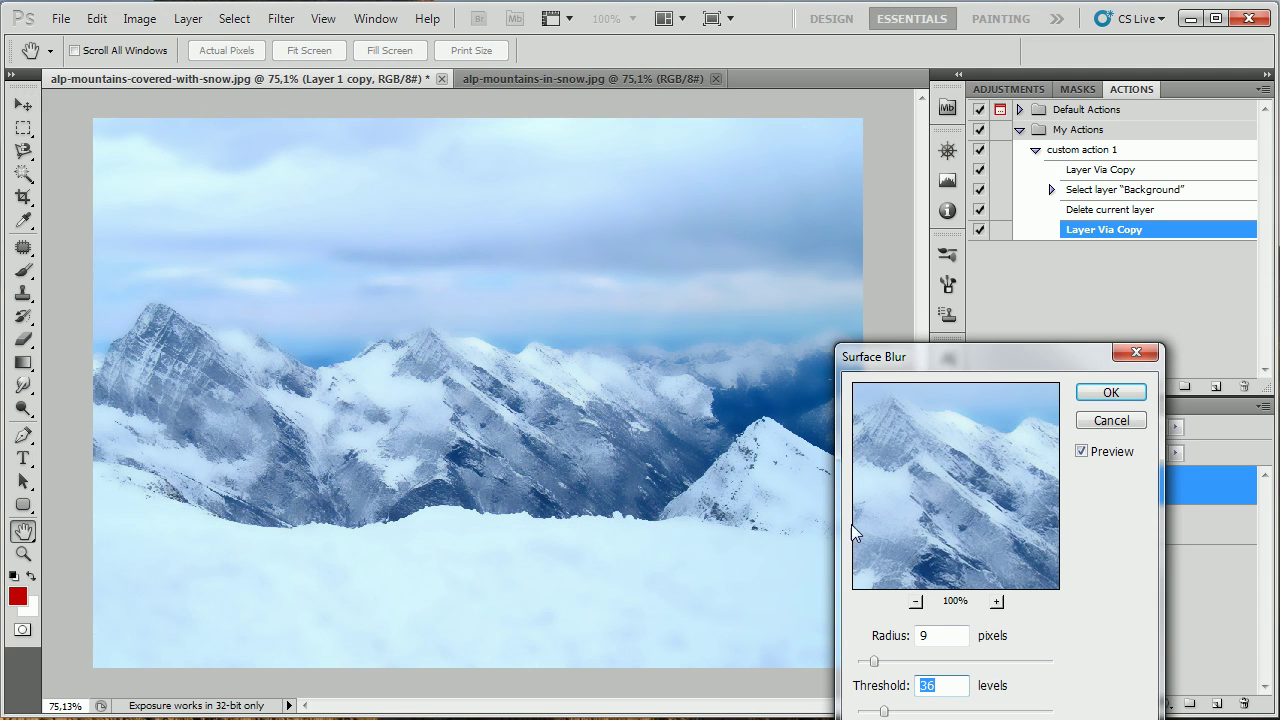
pyautogui.moveTo(884, 711); pyautogui.dragTo(879, 712)
pyautogui.click(1100, 396)
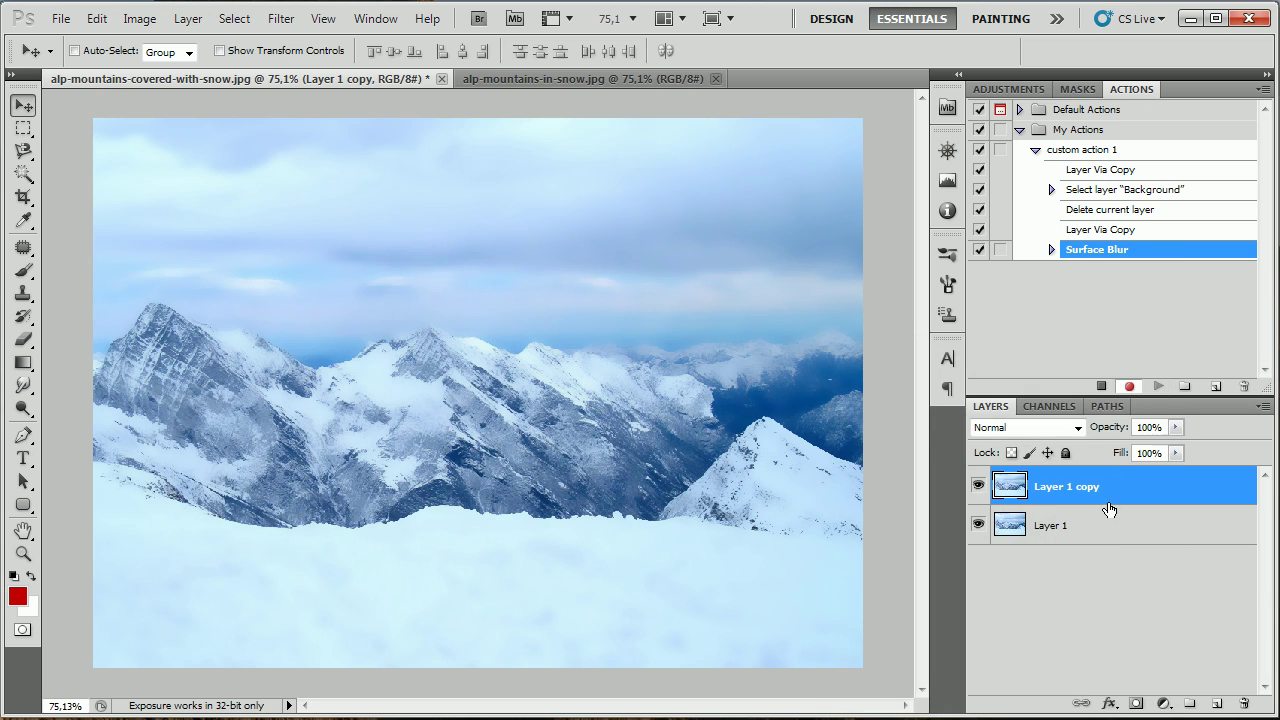
# Set Layer 1 copy's blend mode to Soft Light, then select Layer 1 and reselect Layer 1 copy
pyautogui.click(1053, 428)
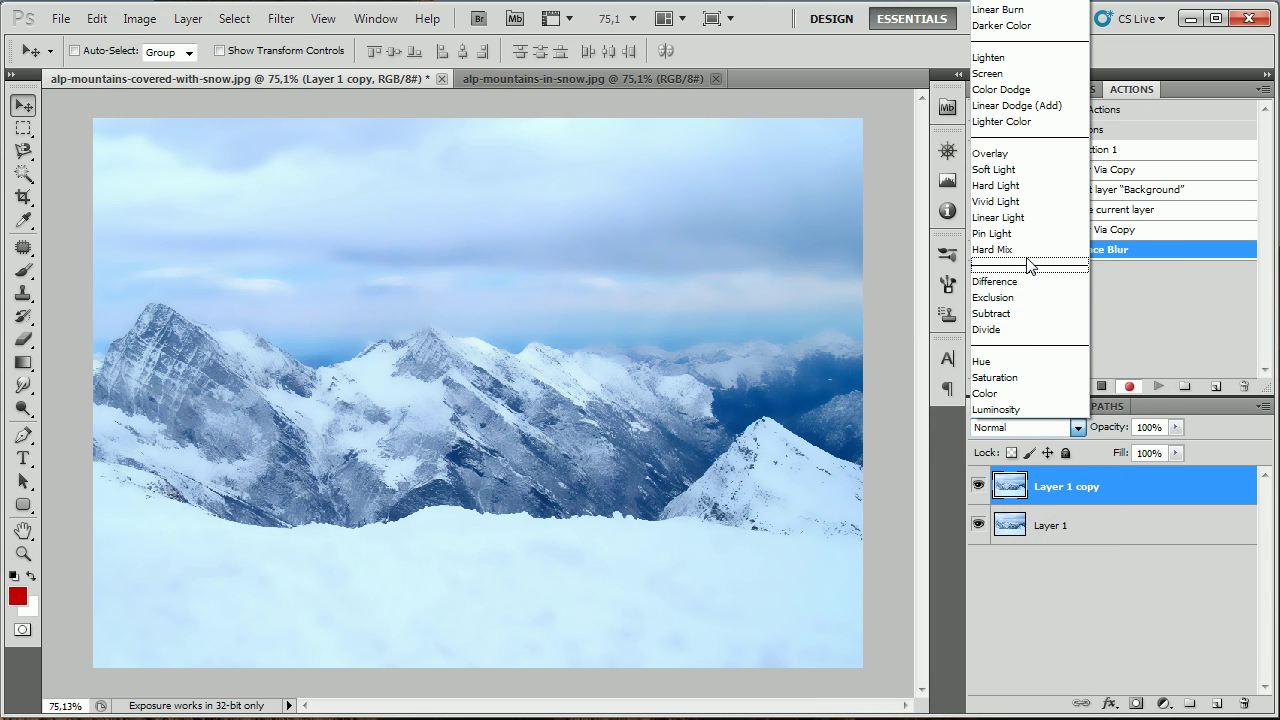
pyautogui.click(1035, 177)
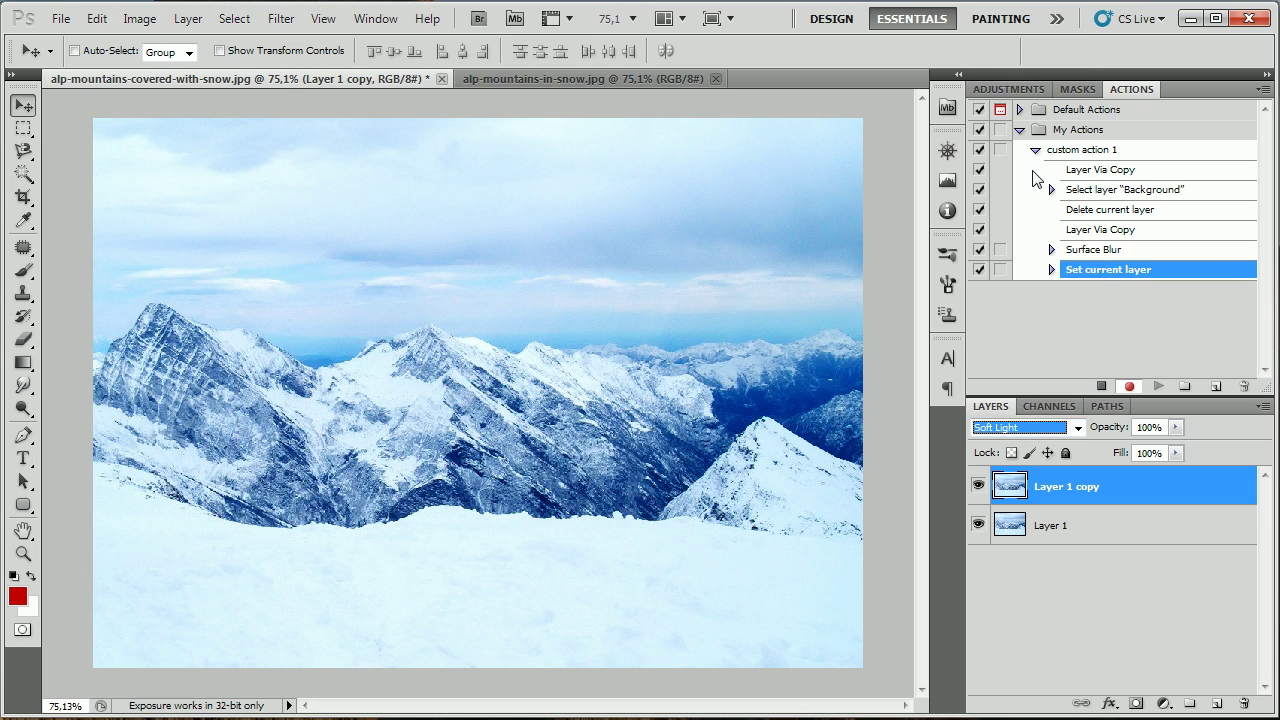
pyautogui.click(1161, 523)
pyautogui.click(1143, 500)
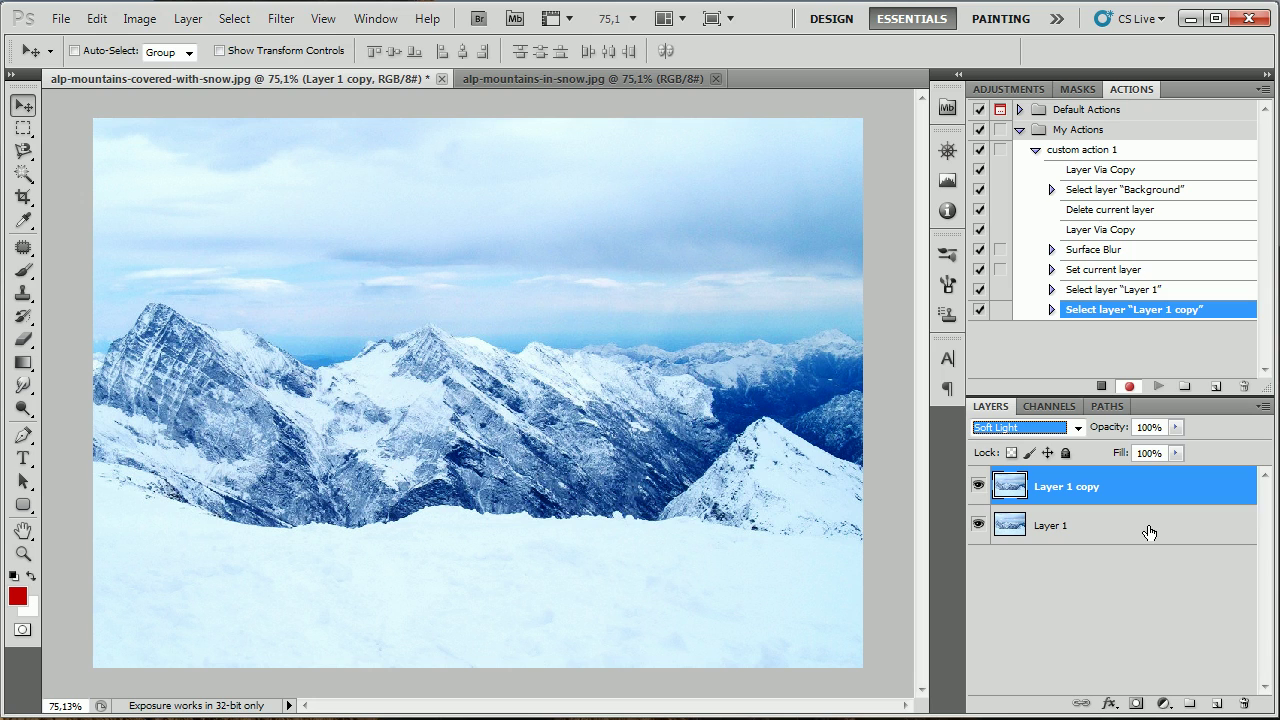
# Add a Curves adjustment layer and raise the Red curve's upper tones and shadows
pyautogui.click(1166, 703)
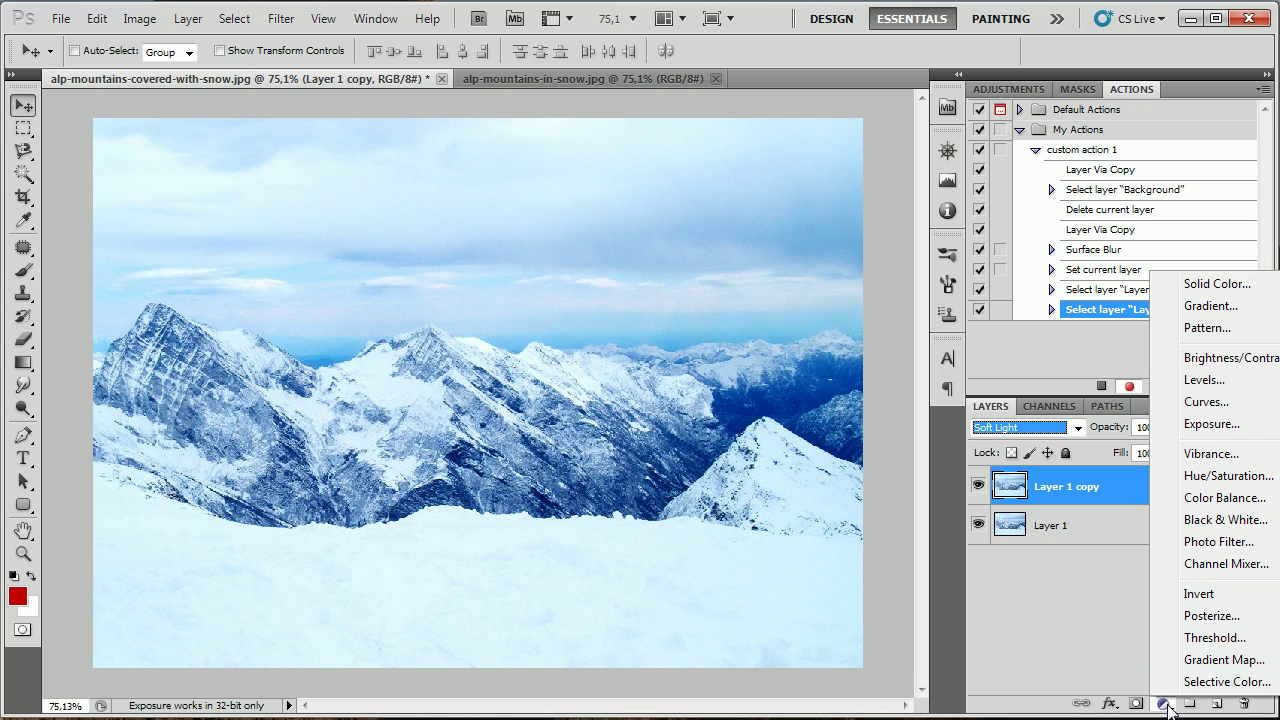
pyautogui.click(1205, 402)
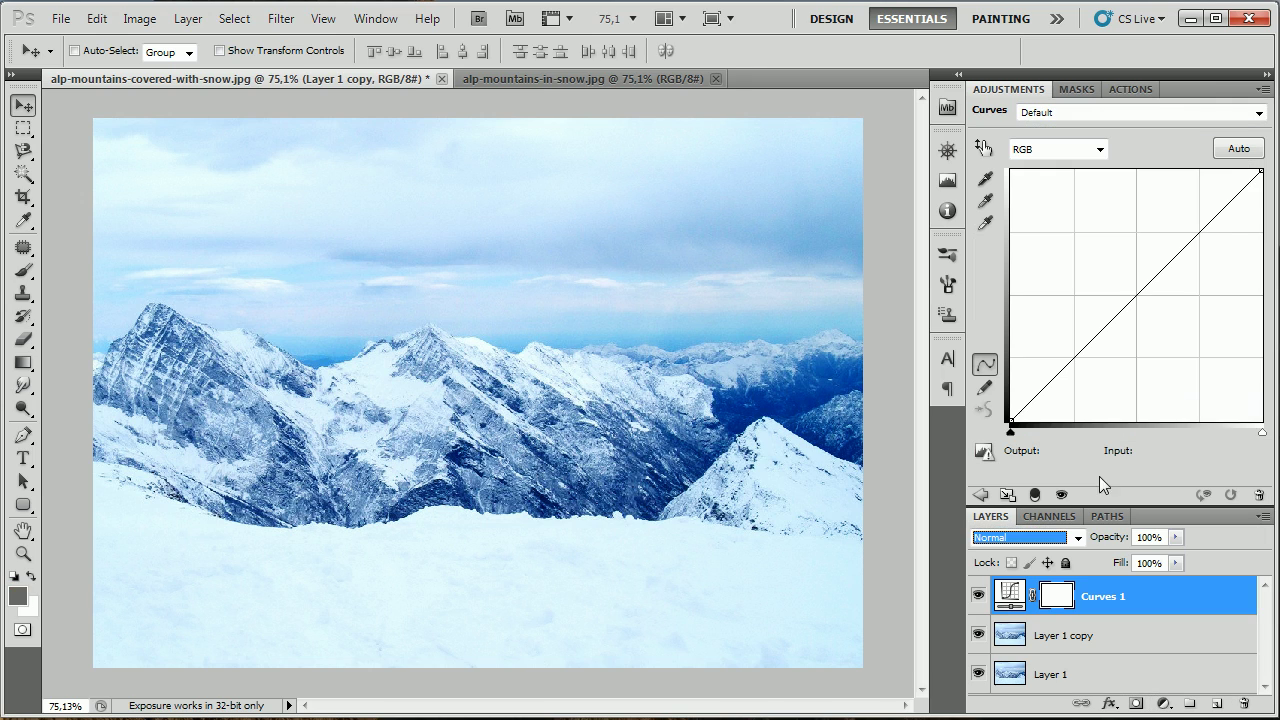
pyautogui.click(1060, 150)
pyautogui.click(1066, 192)
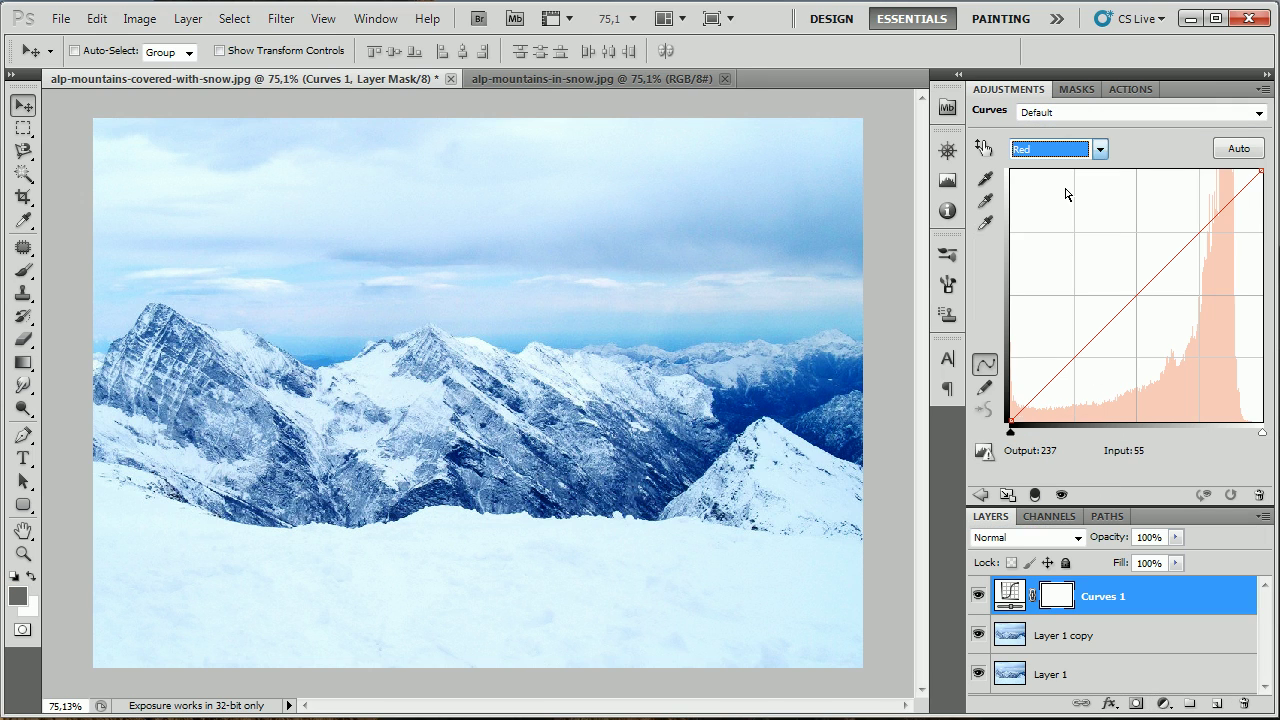
pyautogui.click(1196, 235)
pyautogui.moveTo(1196, 235)
pyautogui.mouseDown()
pyautogui.moveTo(1195, 200)
pyautogui.moveTo(1196, 223)
pyautogui.mouseUp()
pyautogui.moveTo(1083, 333); pyautogui.dragTo(1074, 329)
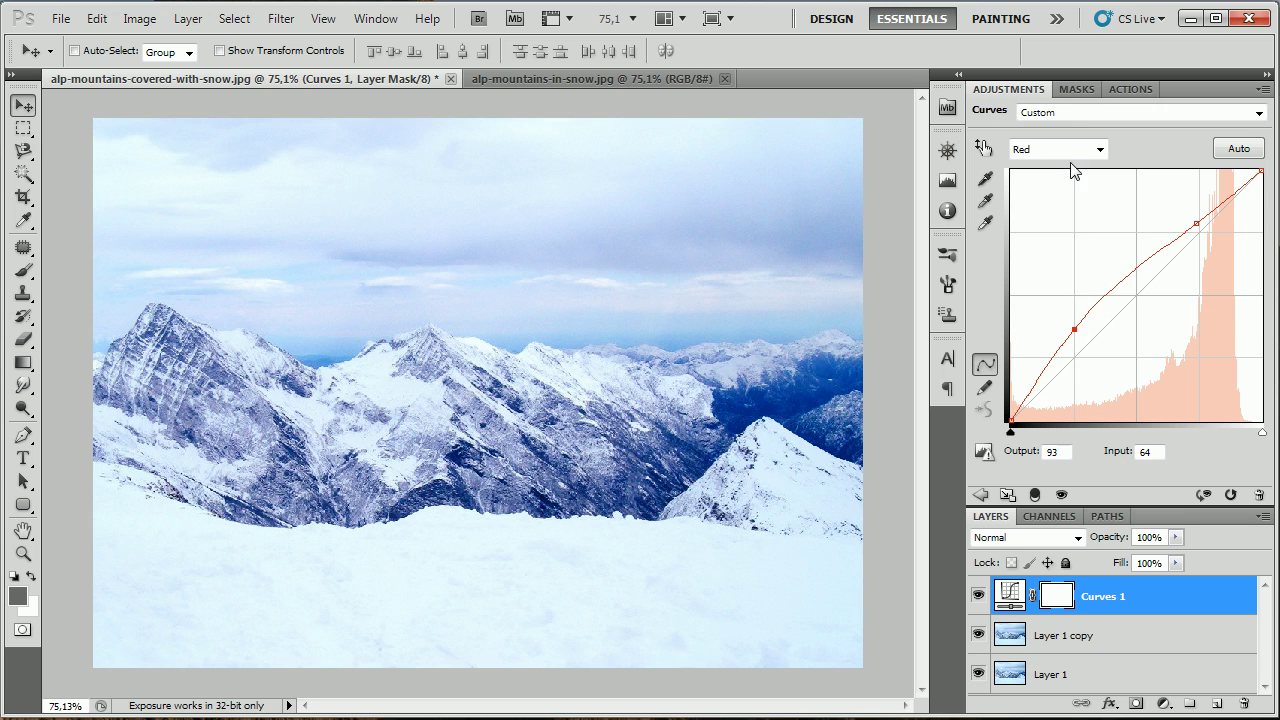
# Pull the Green and Blue curves' midtones down, moving the blue point from 129 to 85
pyautogui.click(1074, 152)
pyautogui.click(1068, 205)
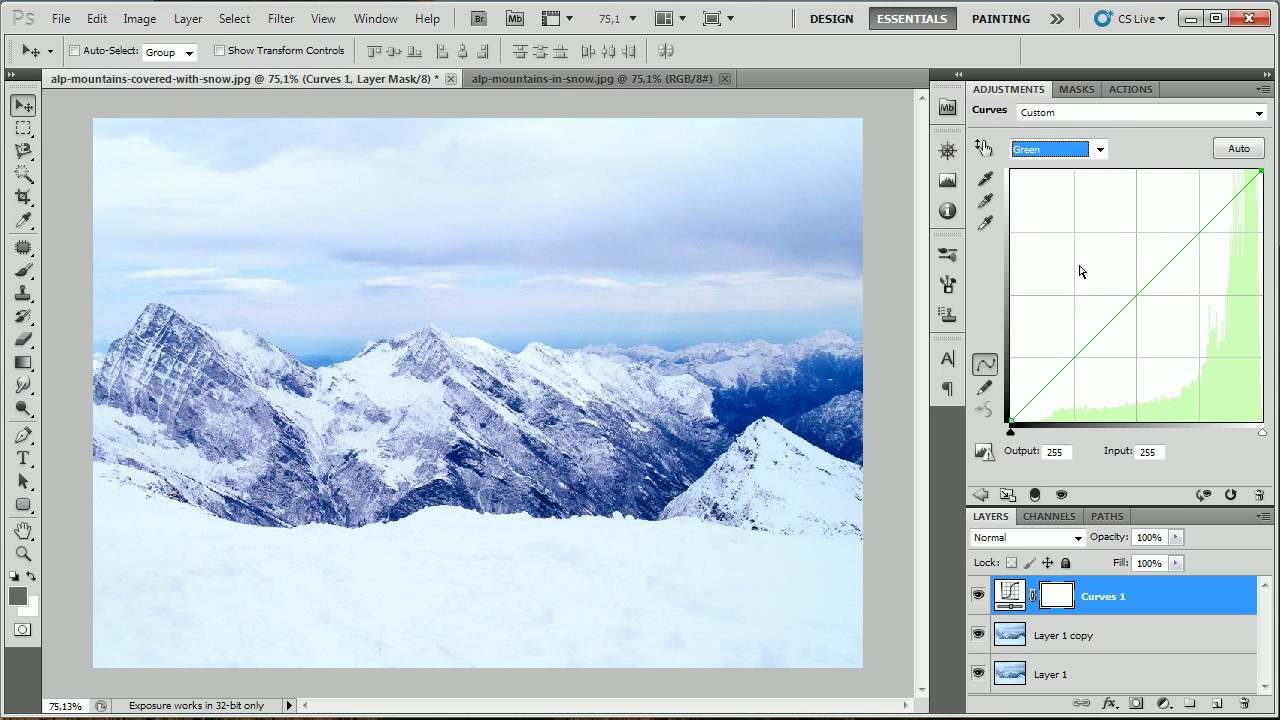
pyautogui.moveTo(1128, 303); pyautogui.dragTo(1128, 331)
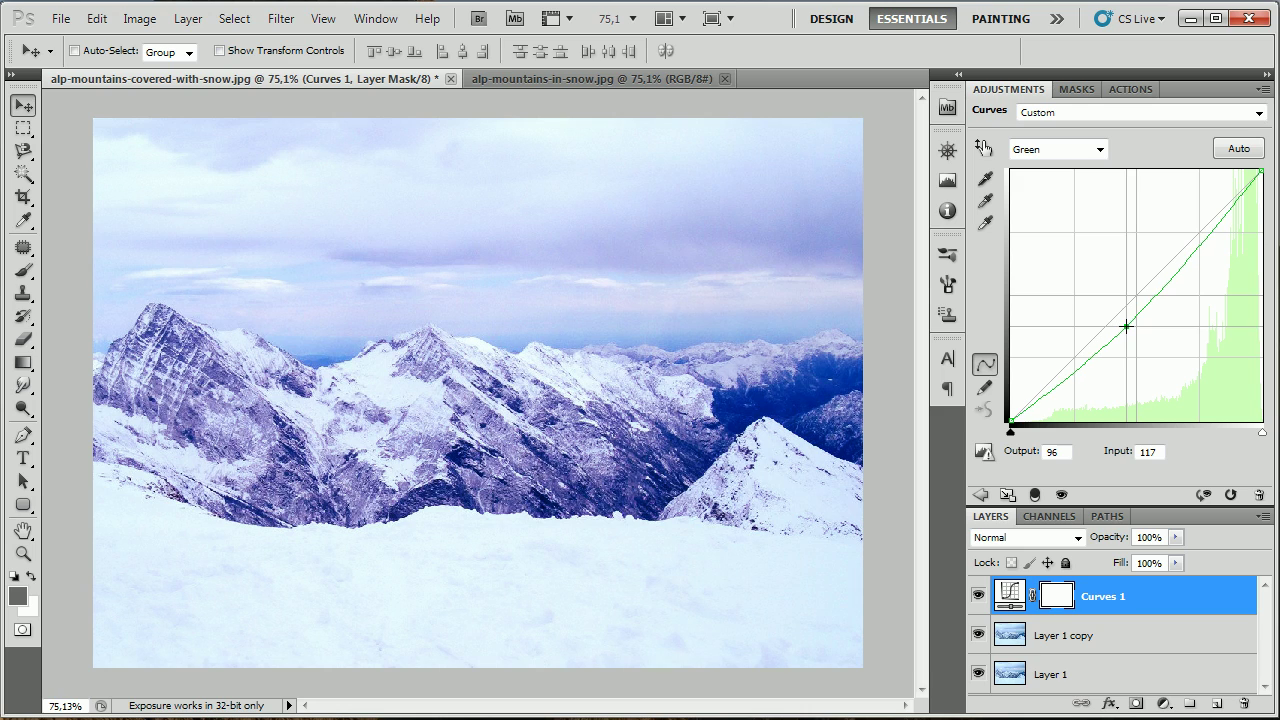
pyautogui.click(1058, 149)
pyautogui.click(1055, 216)
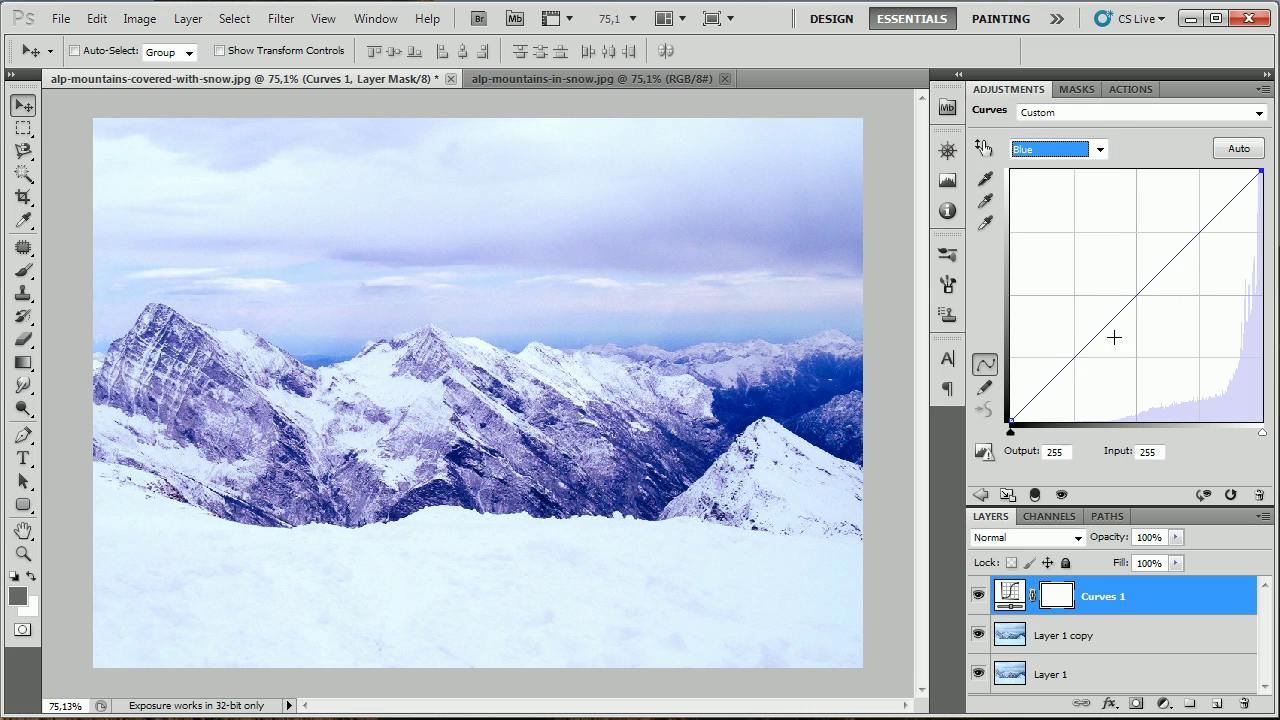
pyautogui.moveTo(1134, 296); pyautogui.dragTo(1137, 338)
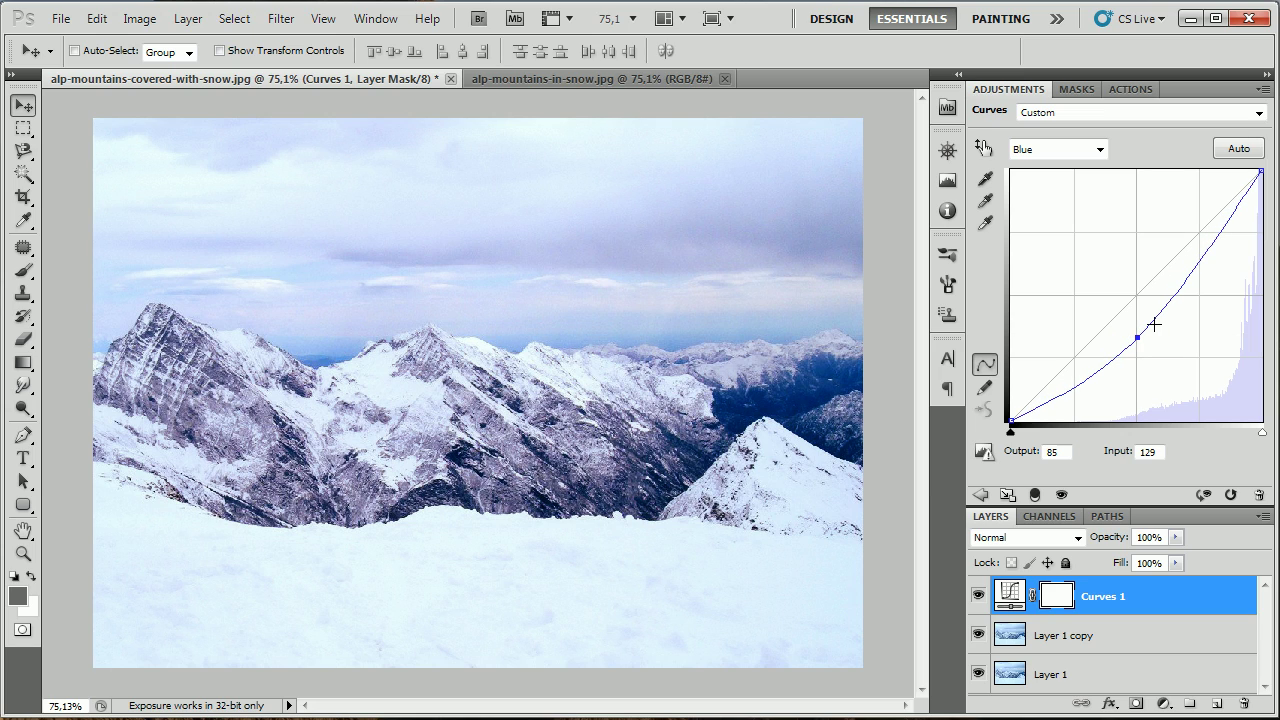
# End recording of custom action 1 after the Curves steps and collapse its step list
pyautogui.click(1130, 89)
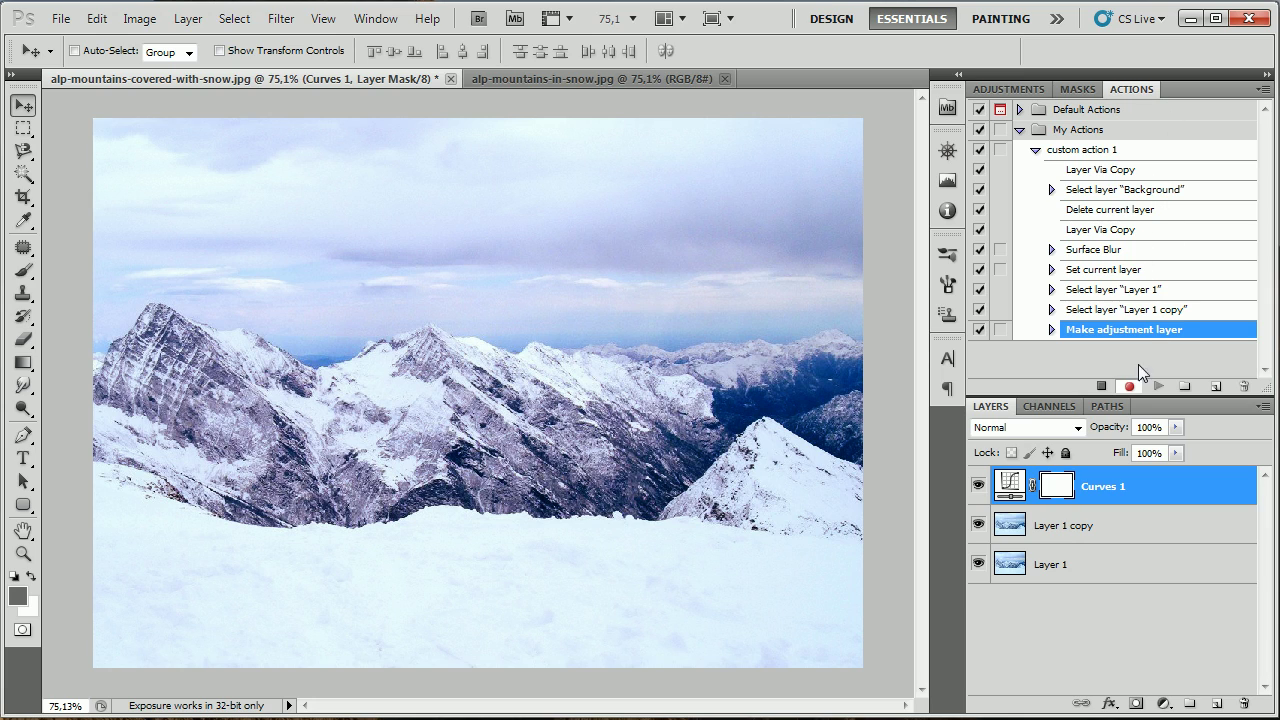
pyautogui.click(1102, 387)
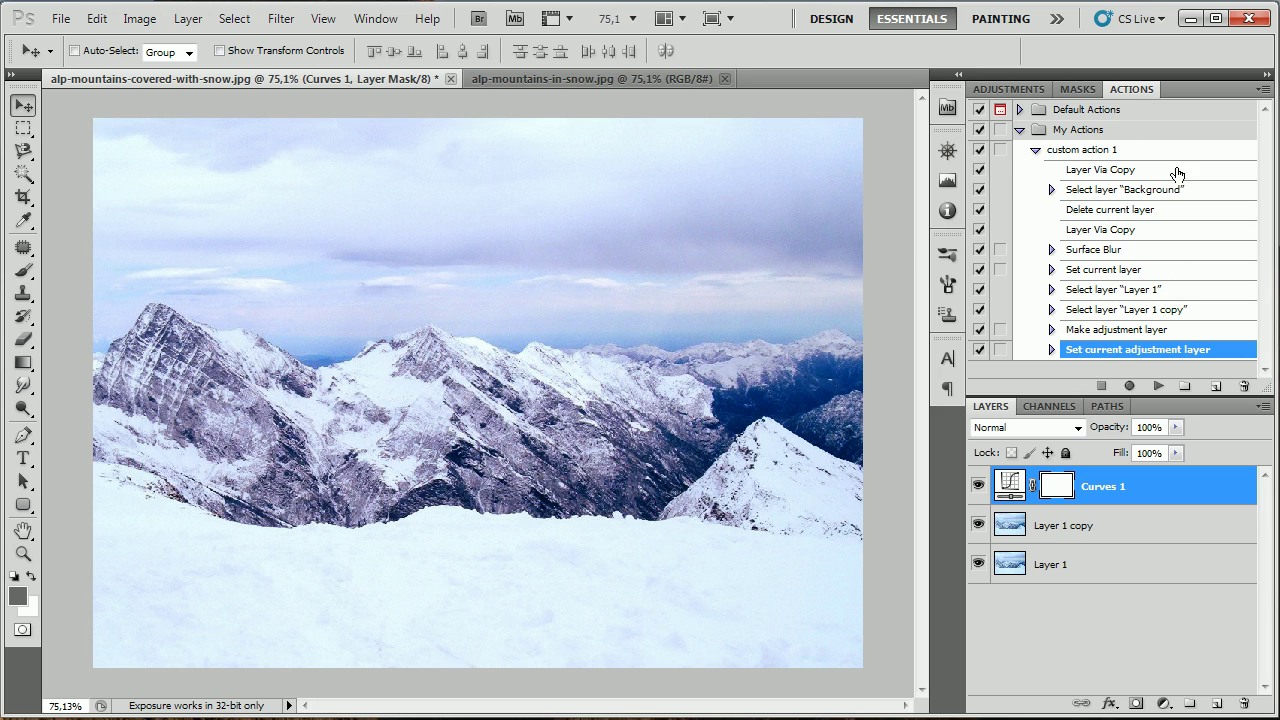
pyautogui.click(1036, 149)
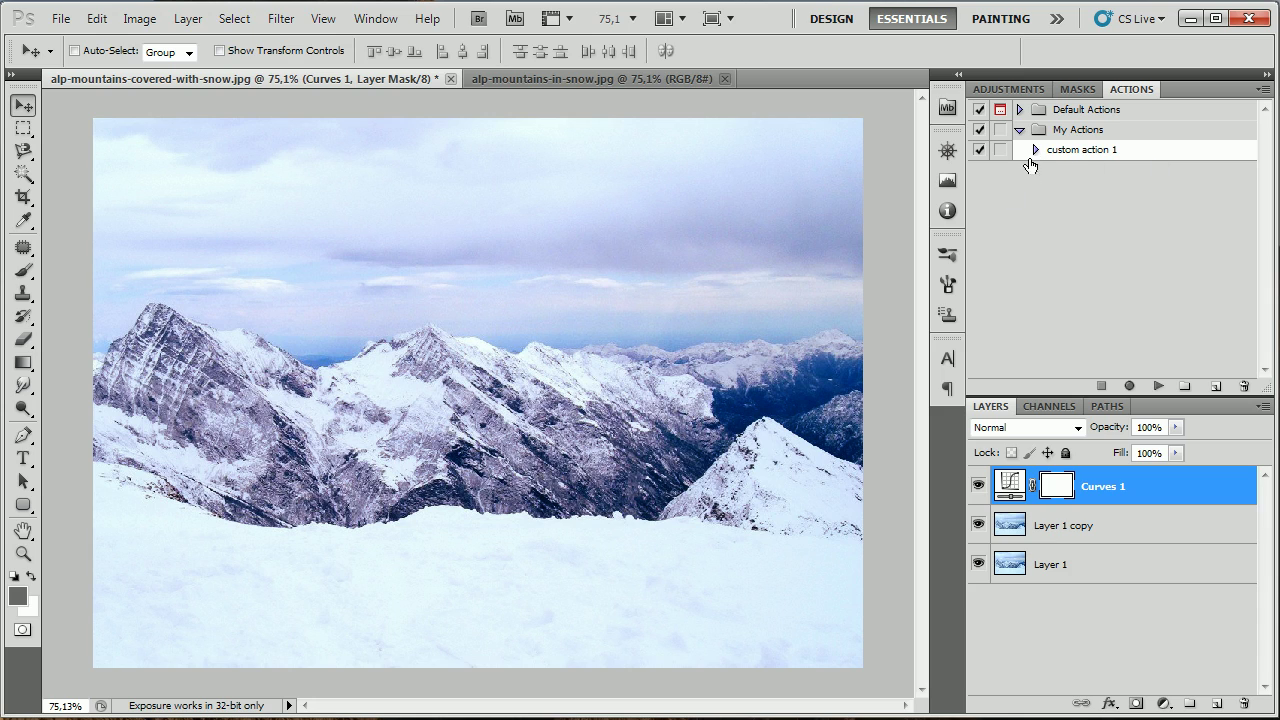
pyautogui.click(1036, 150)
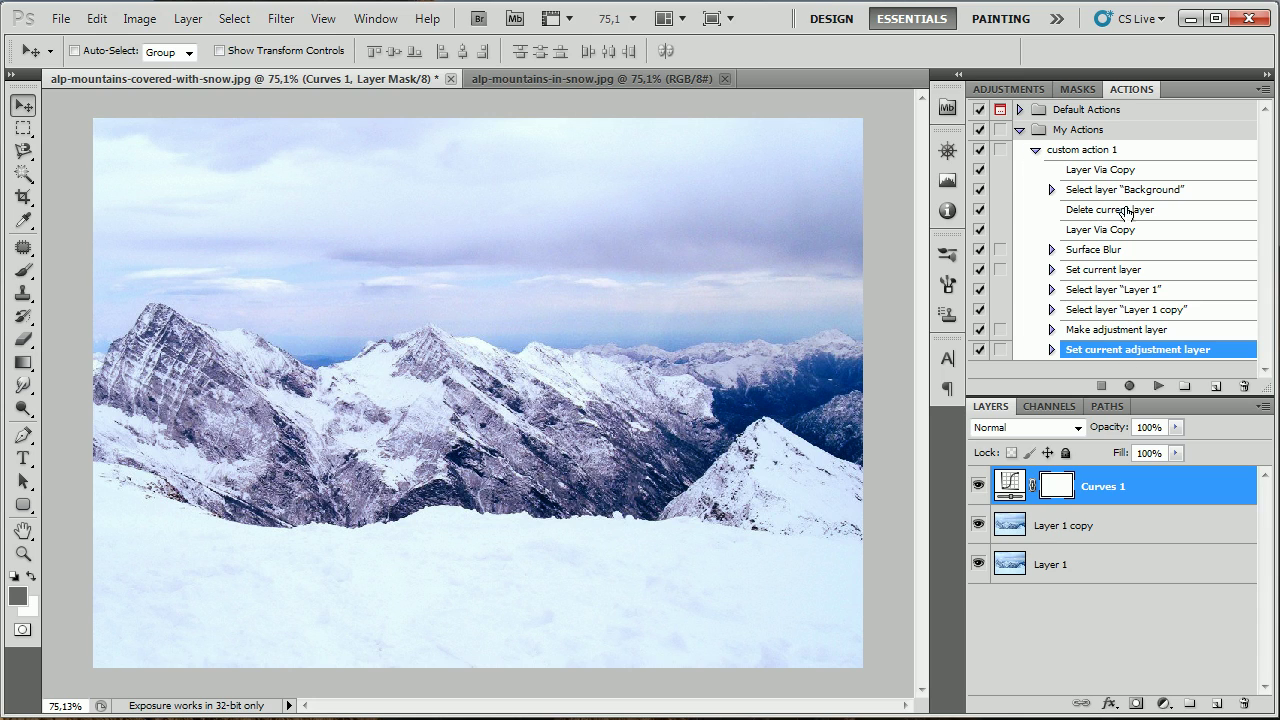
pyautogui.click(1036, 149)
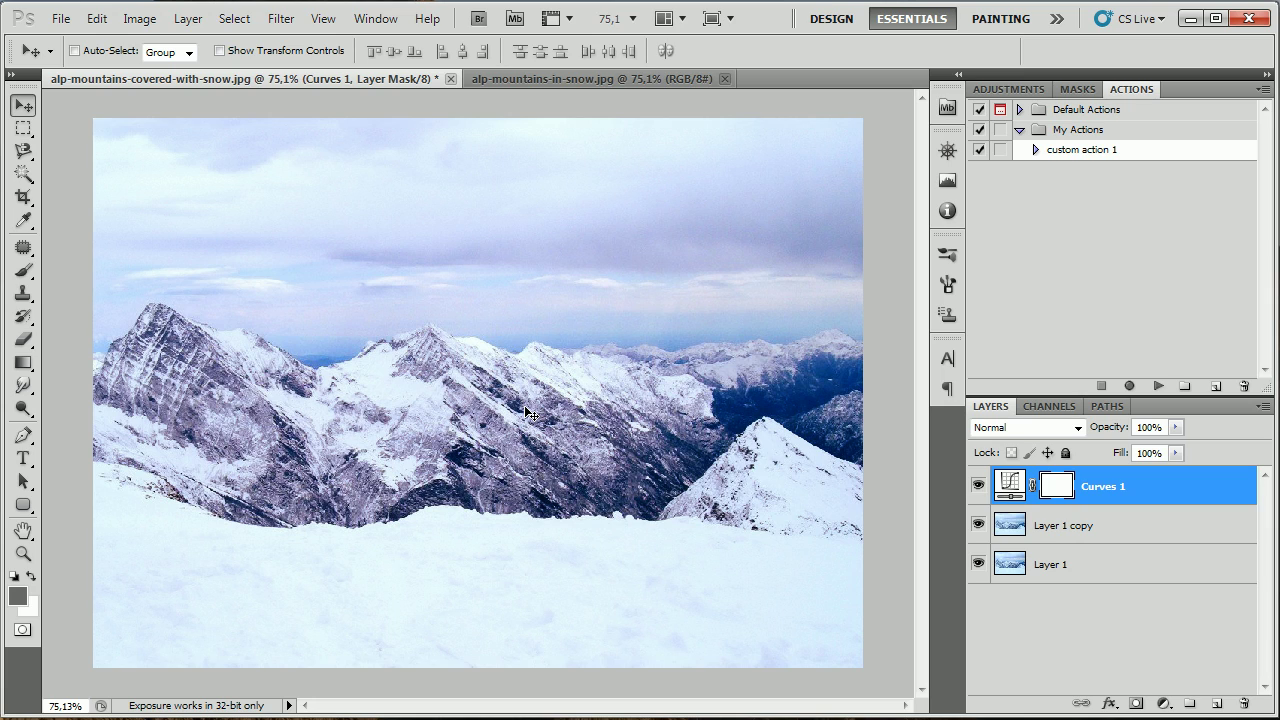
# Play custom action 1 on alp-mountains-in-snow.jpg to add the blur, Soft Light and Curves layers
pyautogui.click(555, 75)
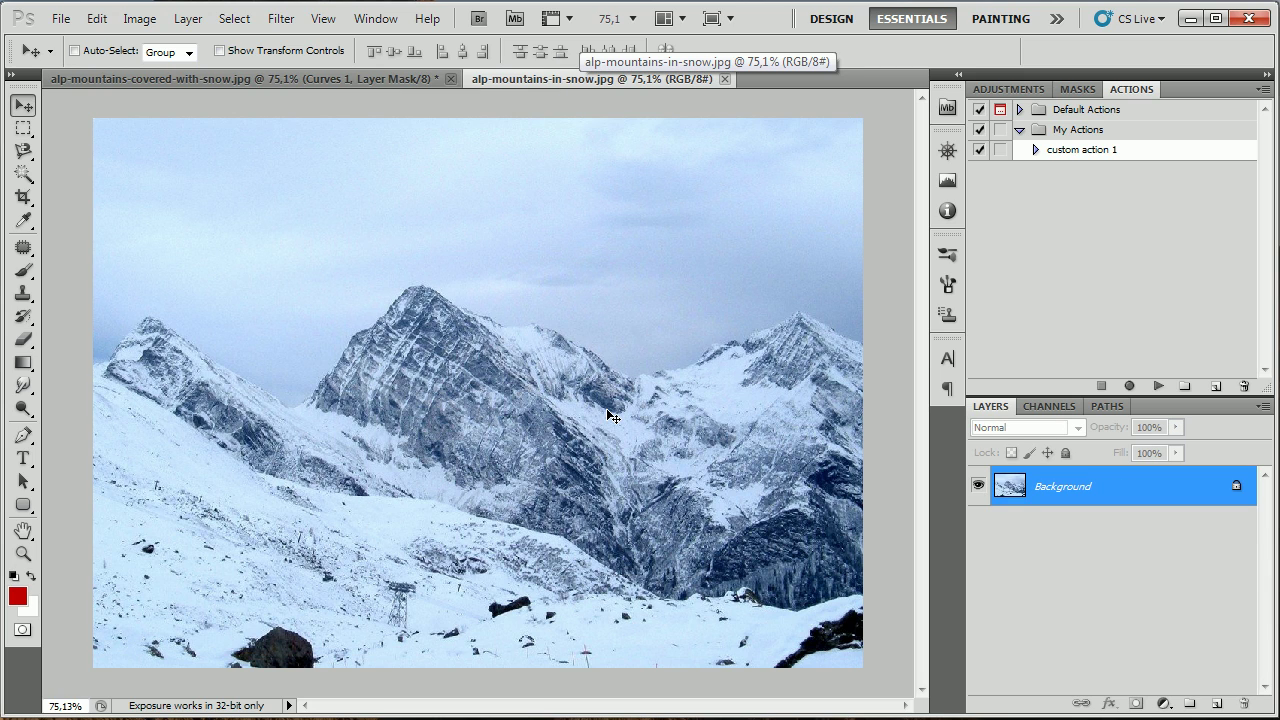
pyautogui.click(1065, 157)
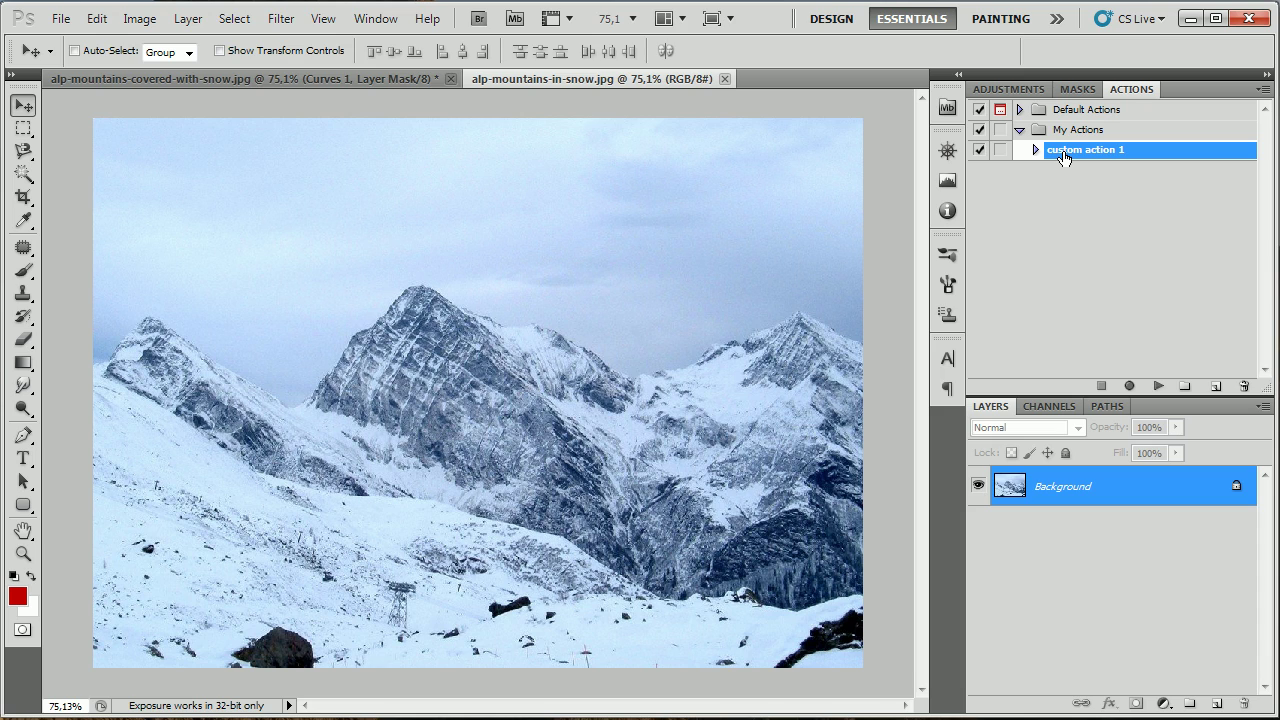
pyautogui.click(1156, 389)
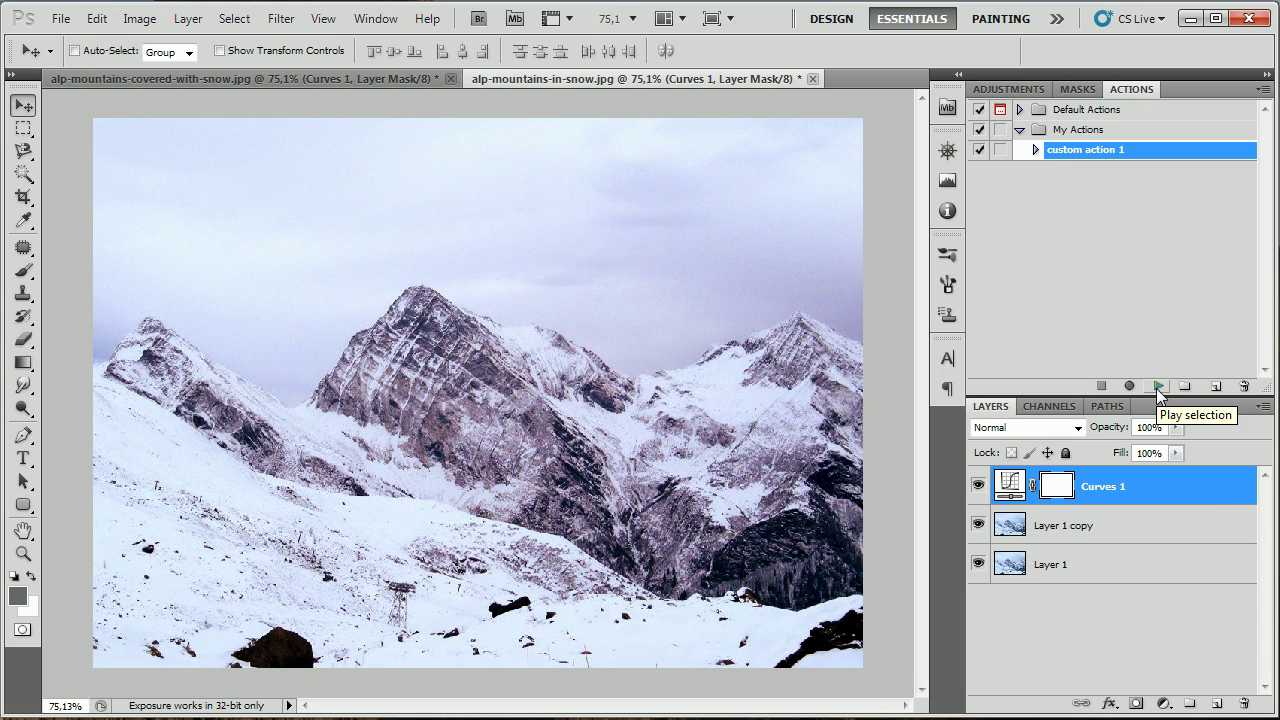